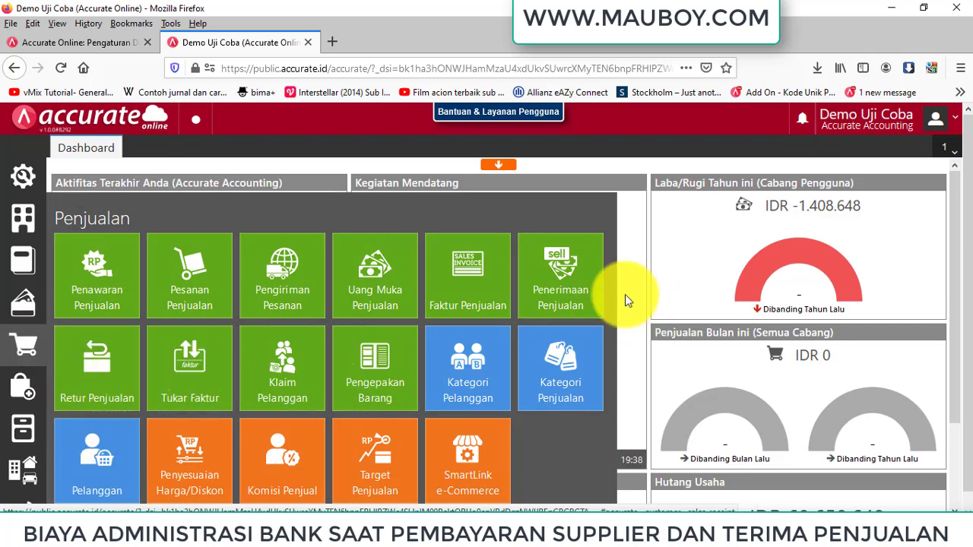
left_click(24, 392)
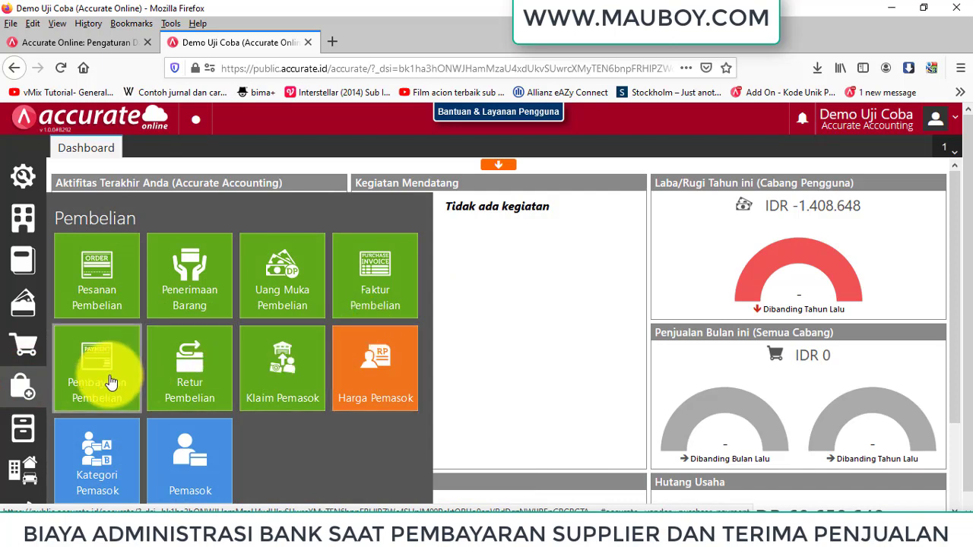
left_click(34, 346)
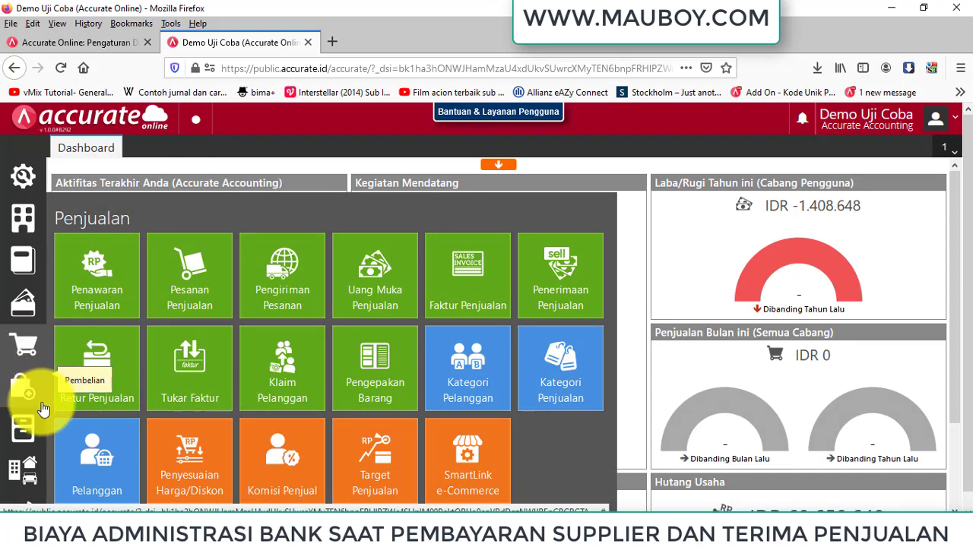
left_click(23, 387)
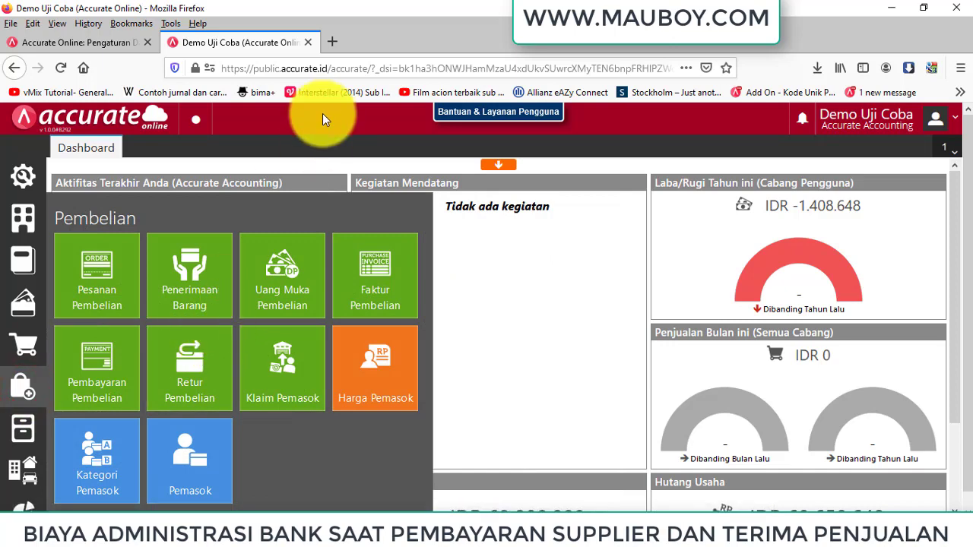
left_click(23, 349)
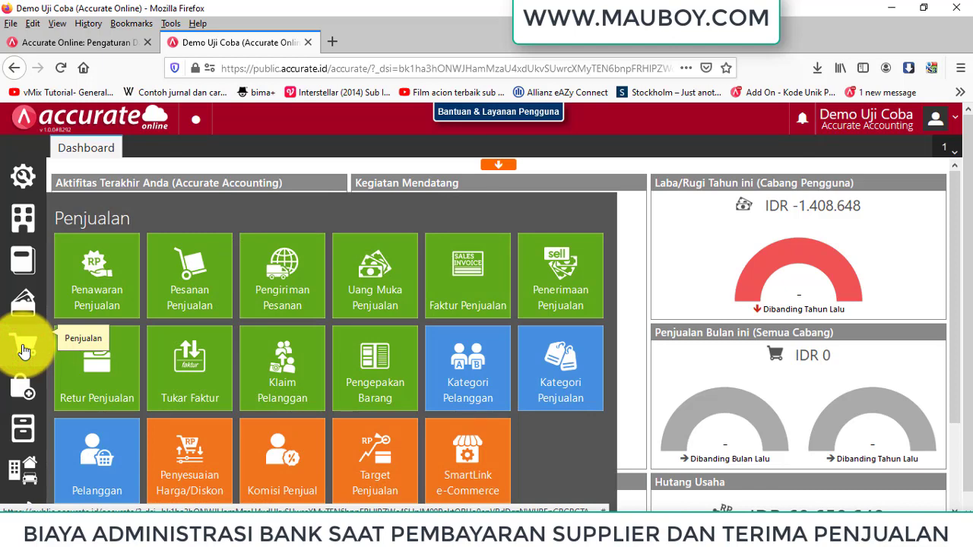
left_click(21, 384)
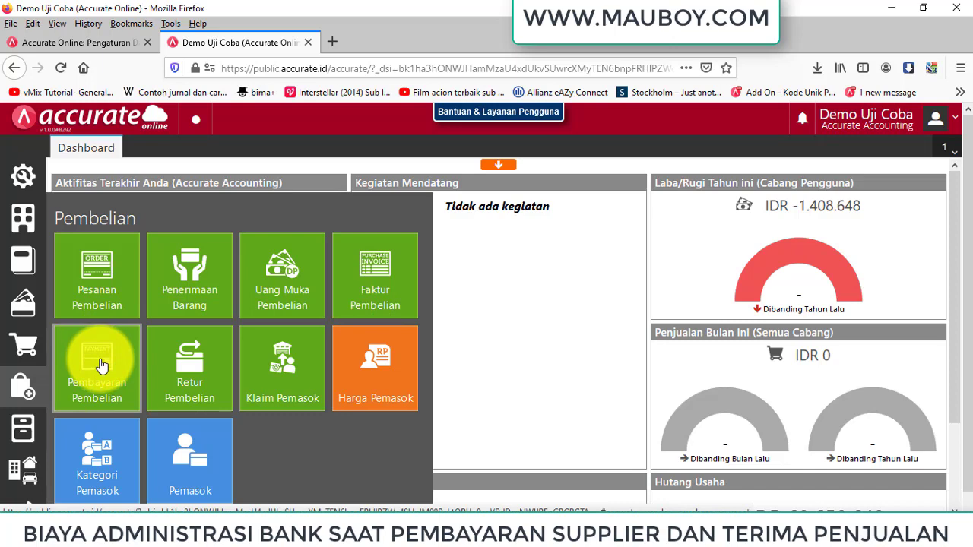
left_click(22, 344)
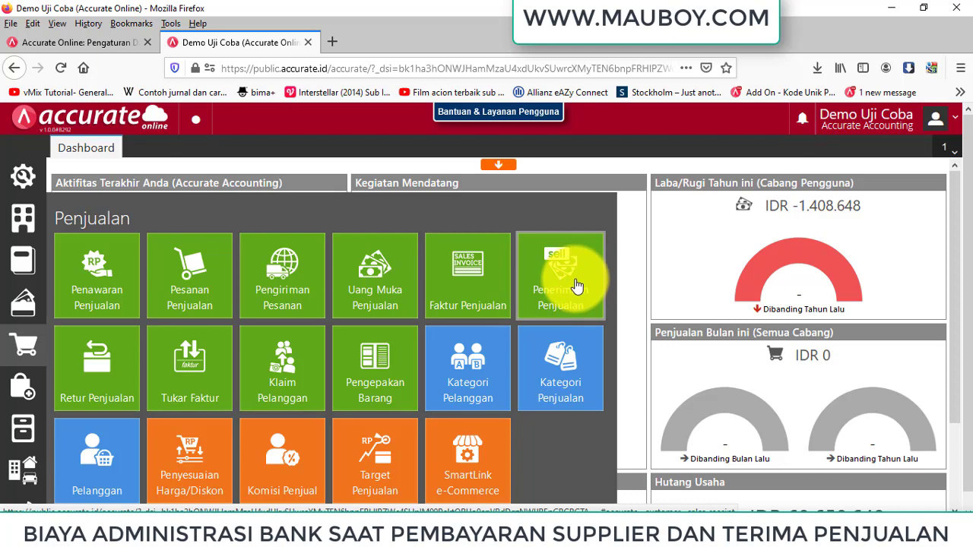
left_click(22, 386)
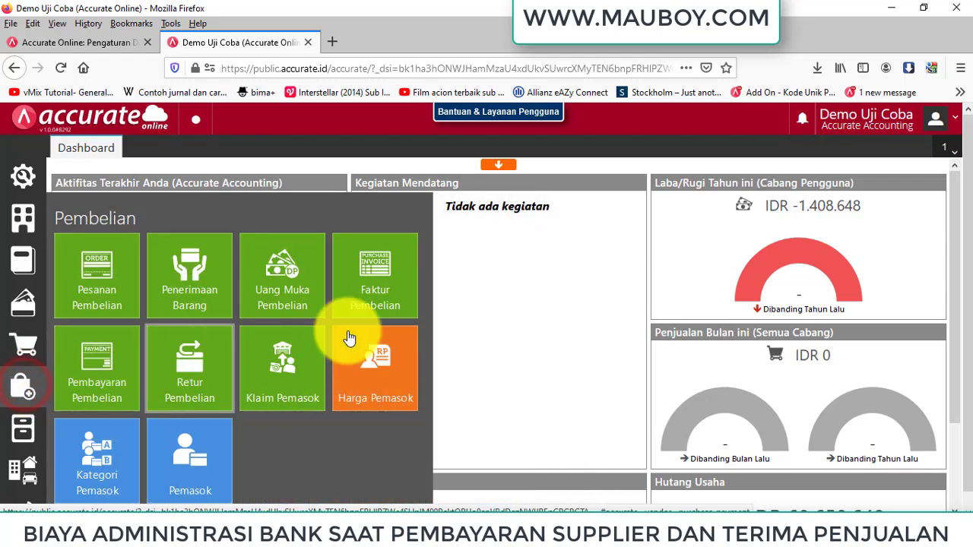
left_click(384, 291)
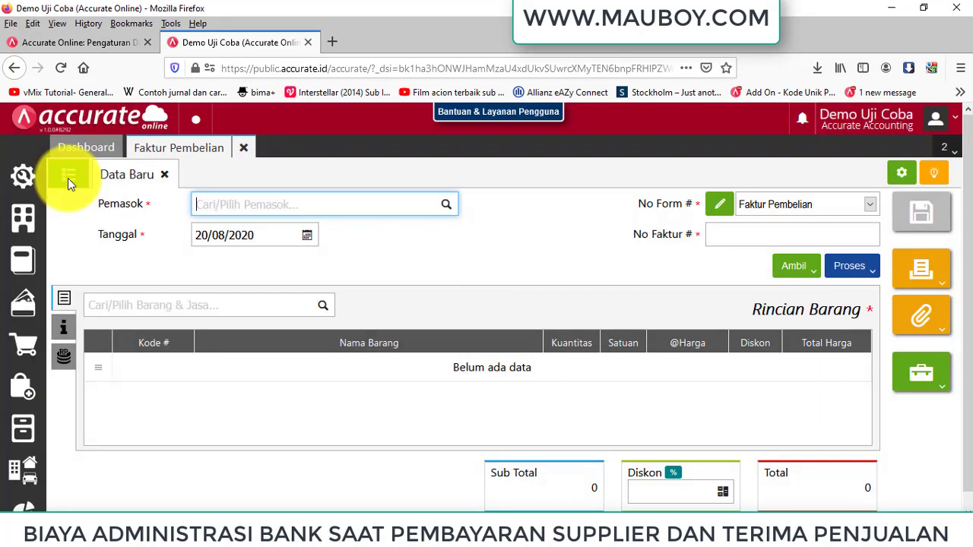
left_click(451, 207)
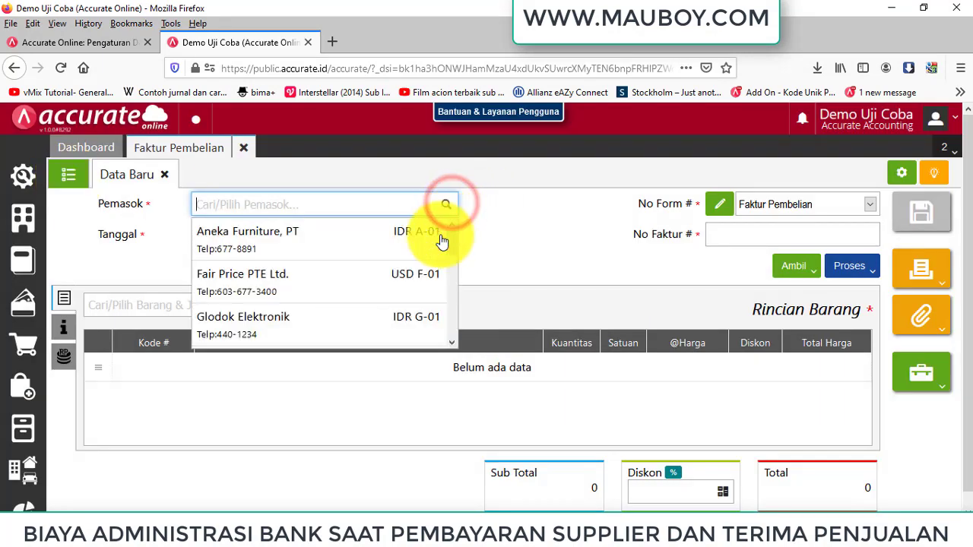
left_click(393, 256)
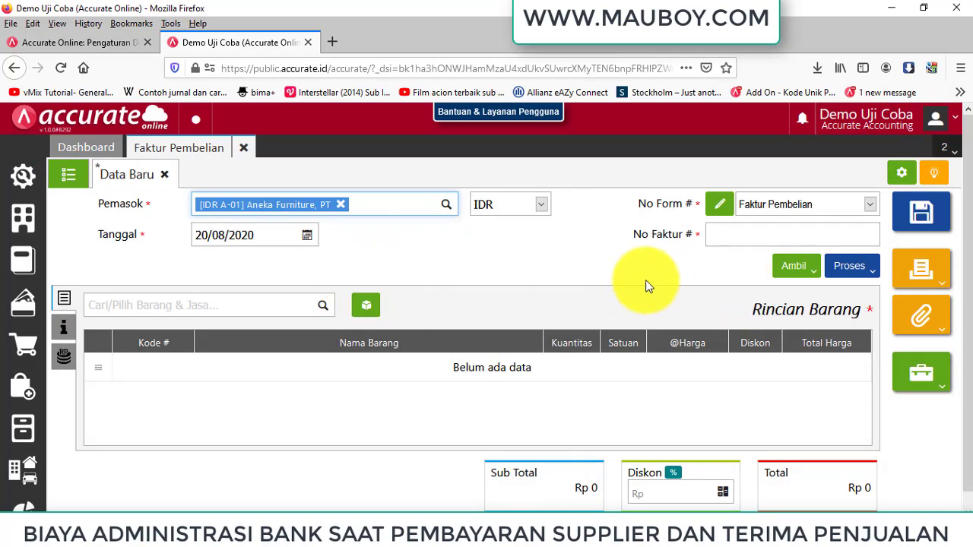
left_click(739, 232)
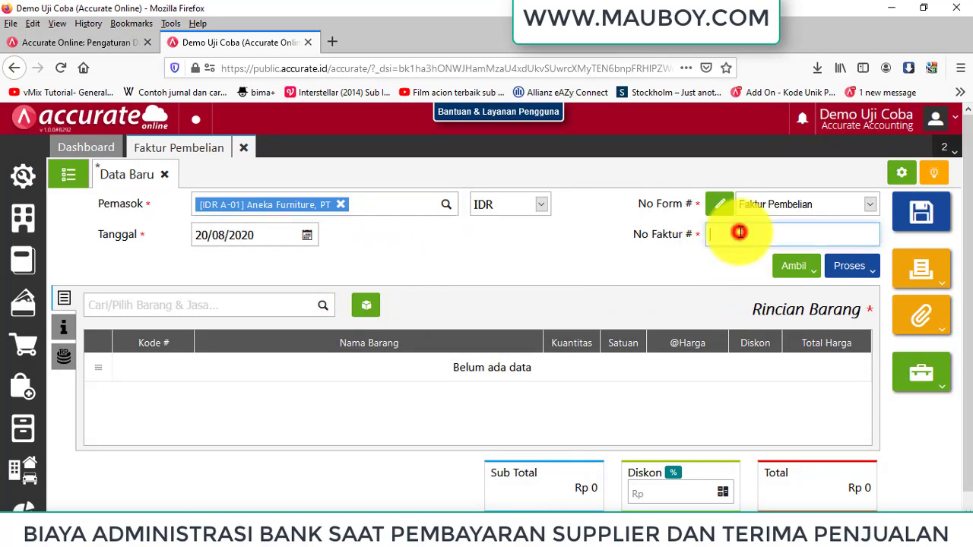
left_click(245, 148)
left_click(601, 343)
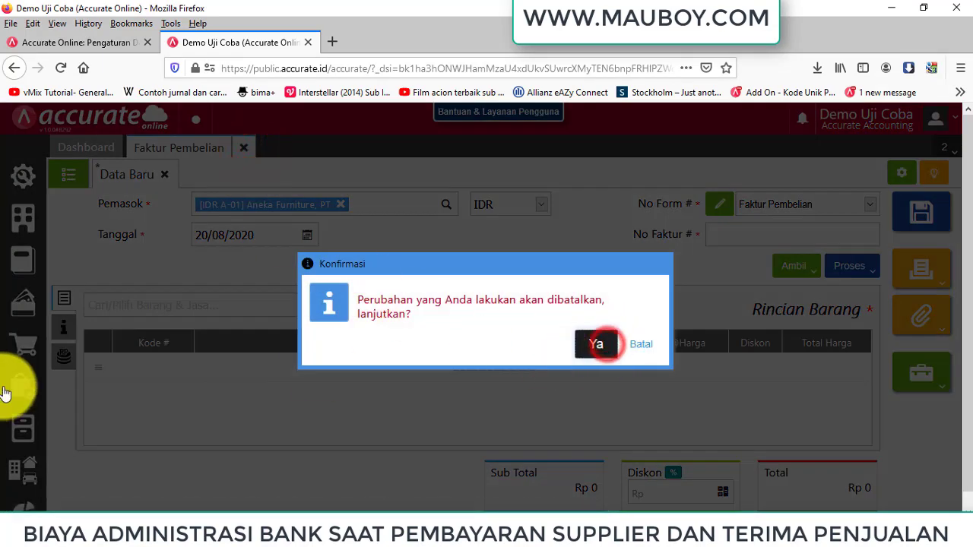
Start a new purchase payment (Pembayaran Pembelian) to supplier Aneka Furniture, PT, paid from the Mandiri Rupiah Jakarta bank.
left_click(23, 386)
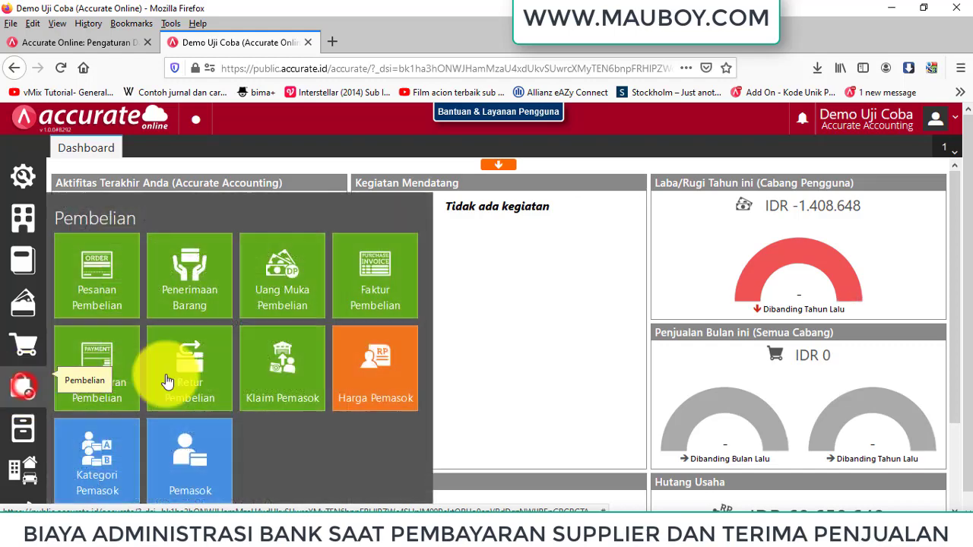
left_click(90, 353)
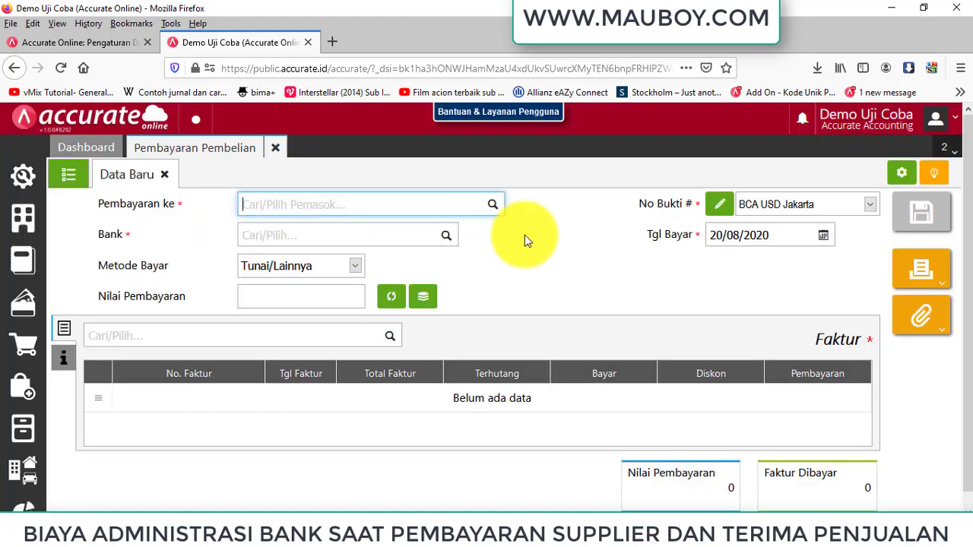
left_click(492, 205)
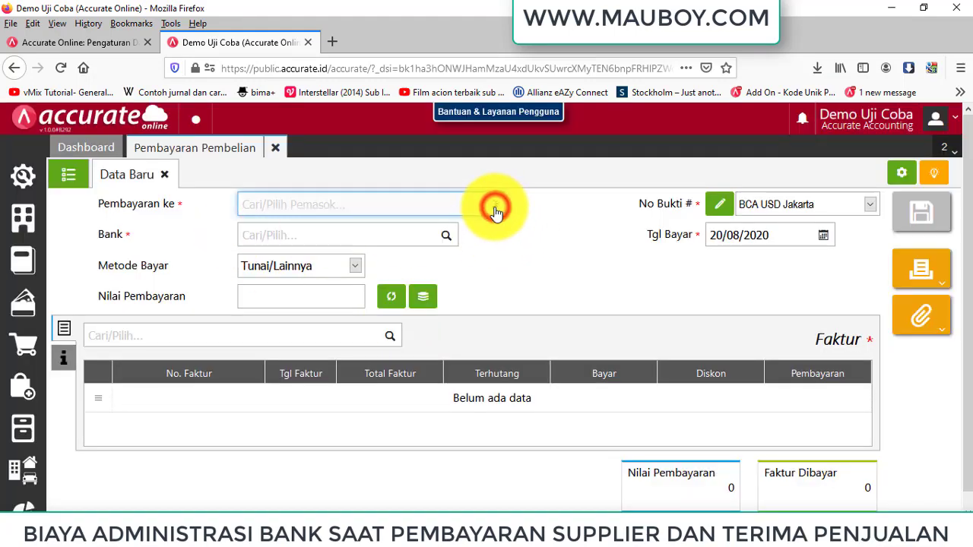
left_click(367, 250)
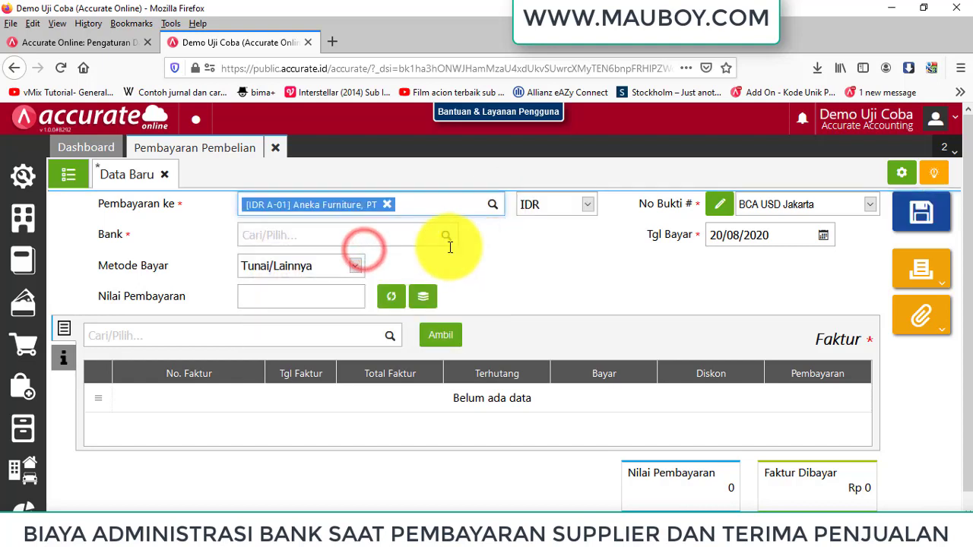
left_click(446, 236)
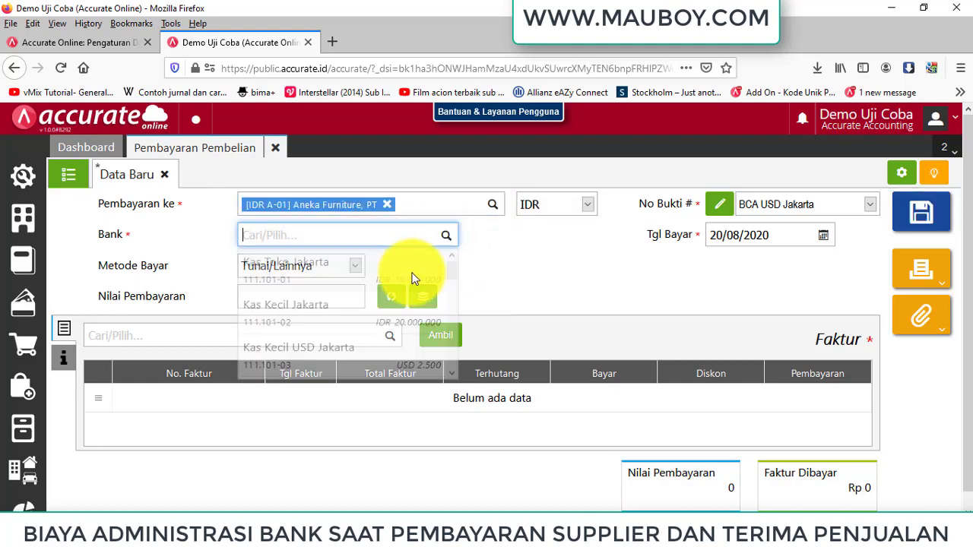
scroll(395, 329, "down", 5)
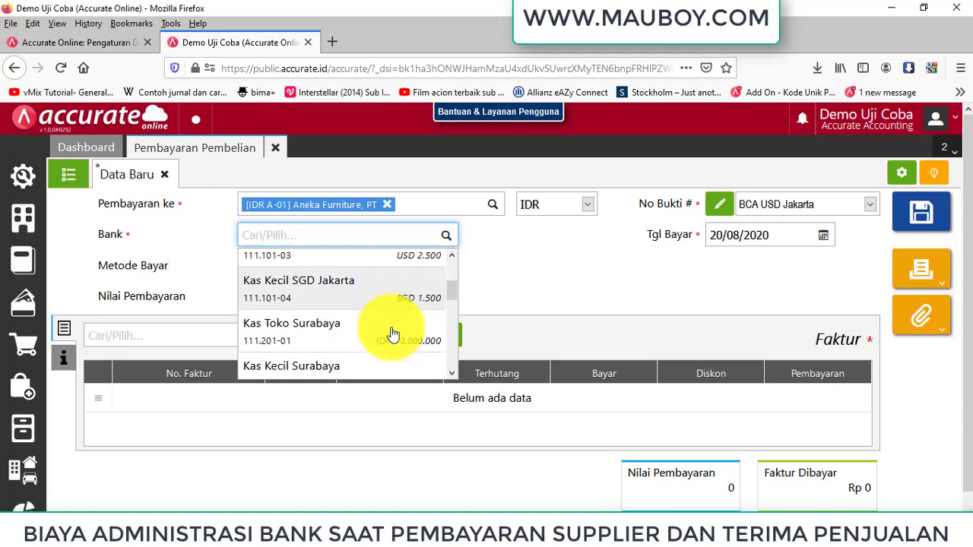
scroll(393, 335, "down", 2)
scroll(393, 335, "up", 2)
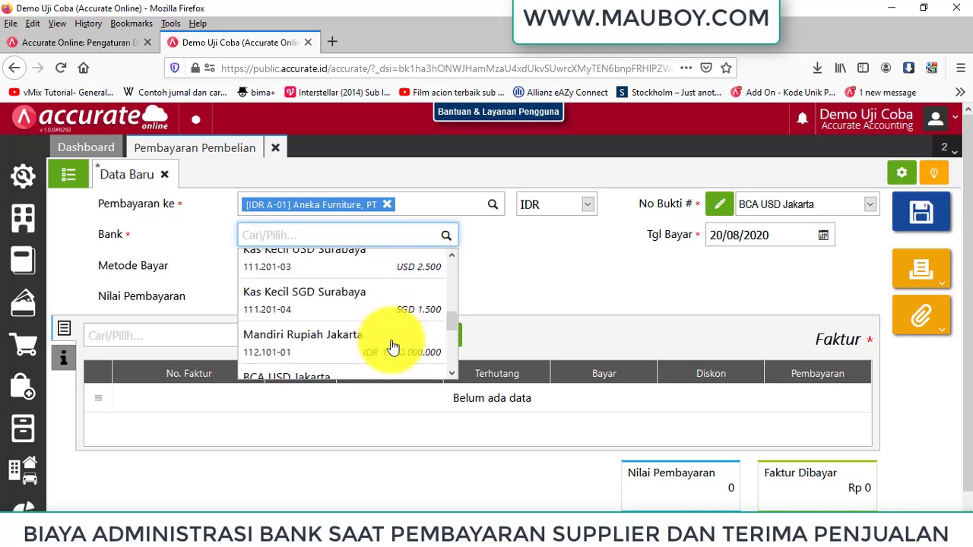
left_click(393, 337)
Add only the unpaid invoice dated 04/05/2019 with its full amount as the payment value, and save the purchase payment.
left_click(447, 330)
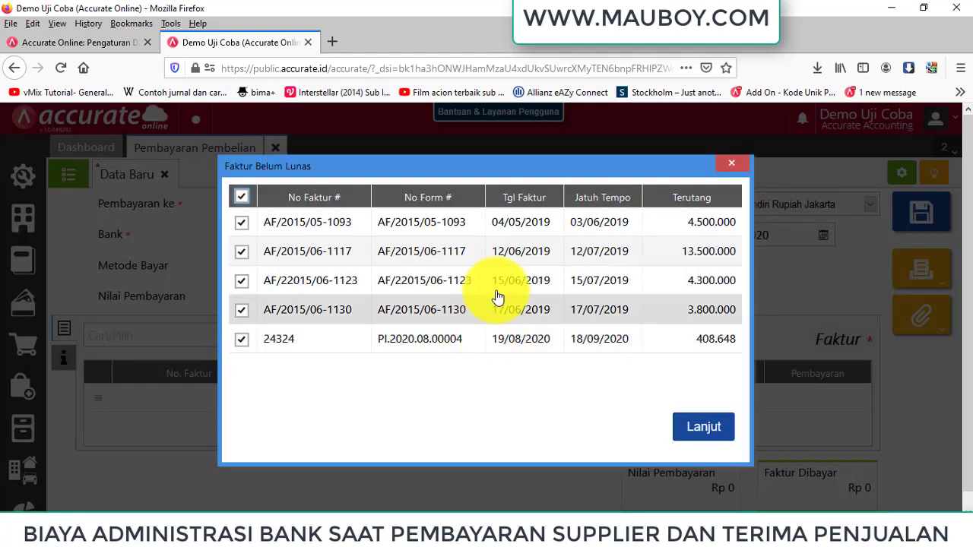
left_click(243, 202)
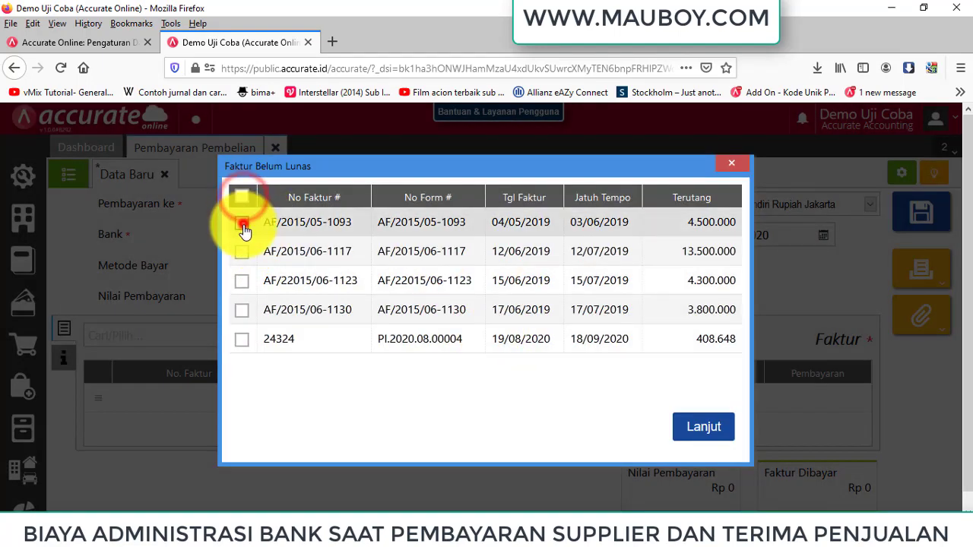
left_click(241, 222)
left_click(715, 427)
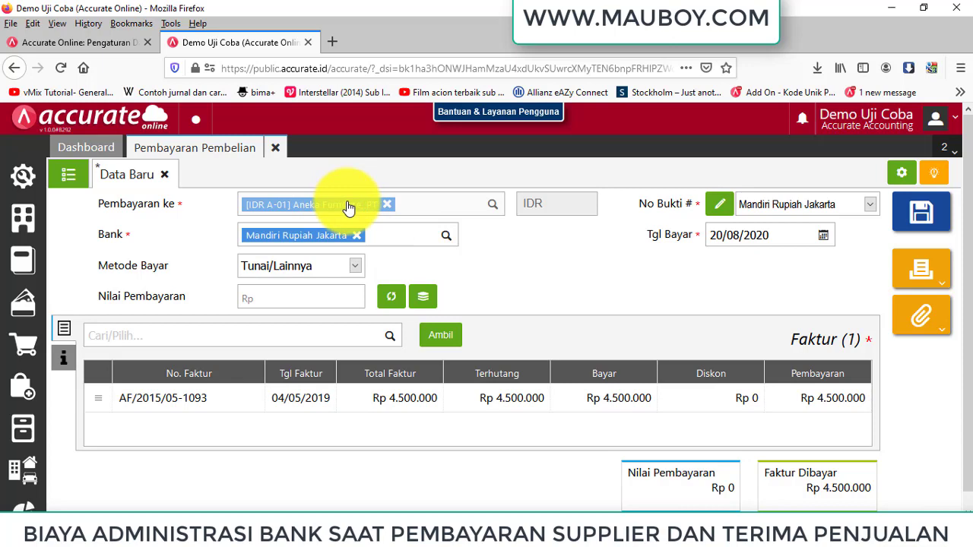
left_click(394, 303)
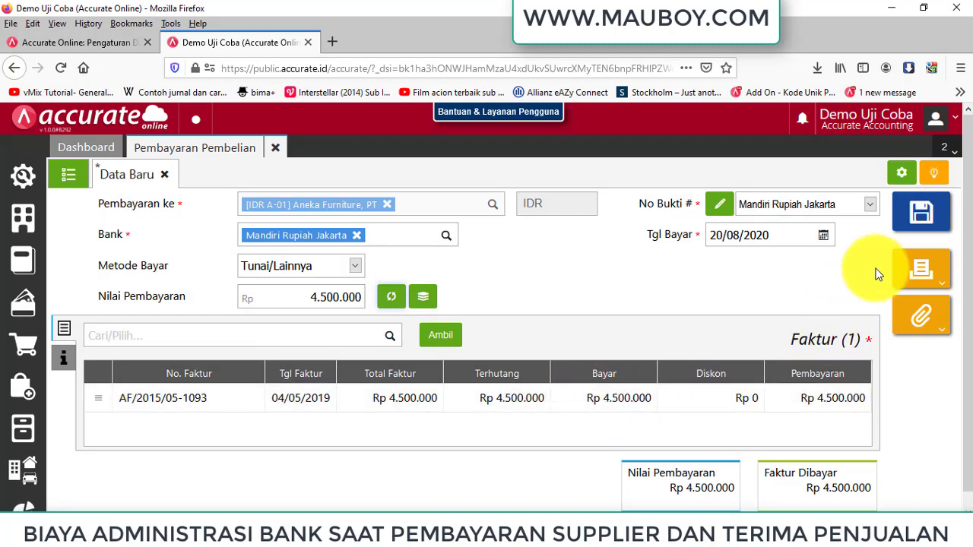
left_click(920, 219)
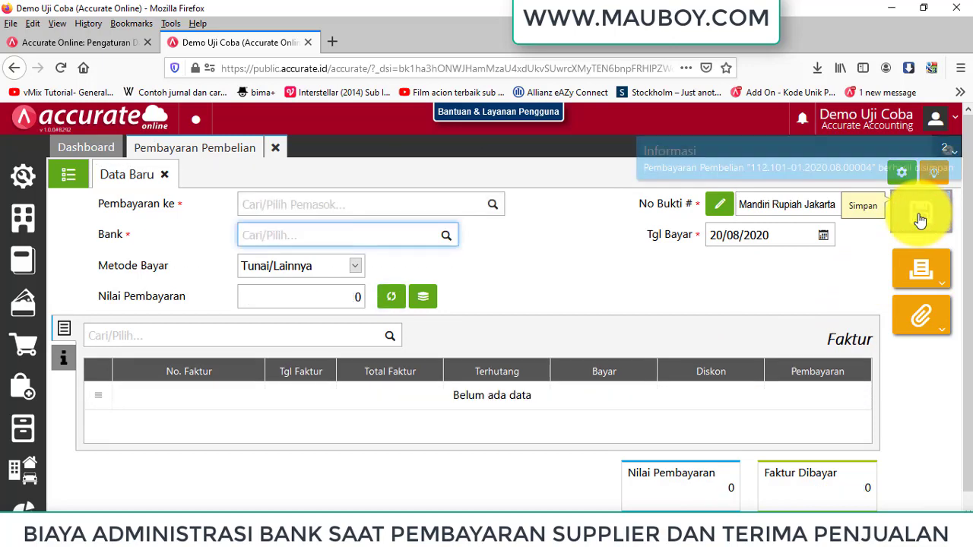
Start a new cash/bank payment (Pembayaran) drawn on Mandiri Rupiah Jakarta.
left_click(27, 308)
left_click(118, 283)
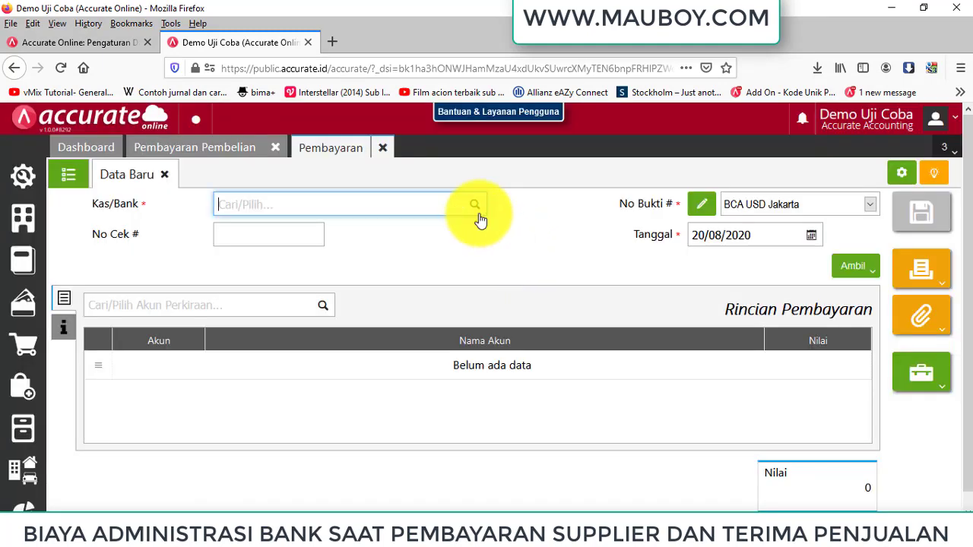
left_click(472, 205)
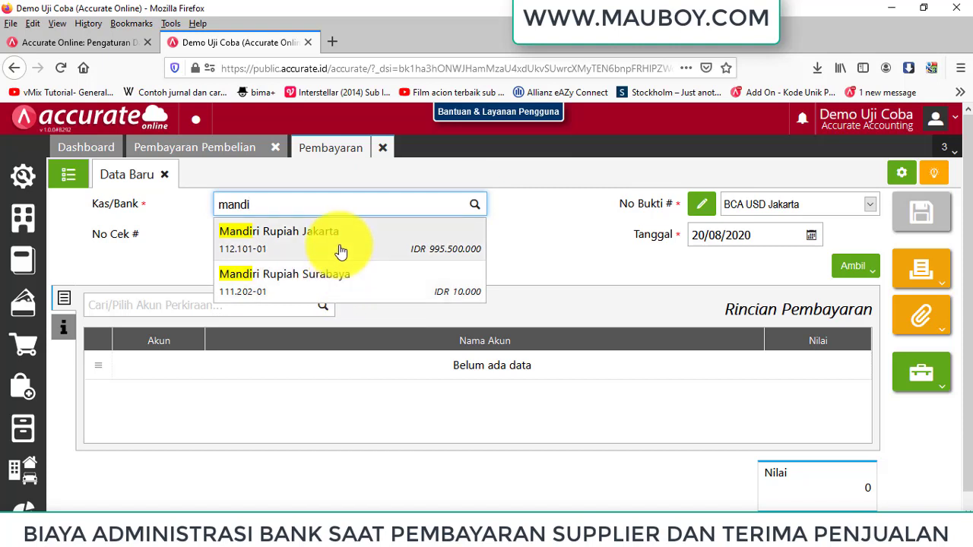
left_click(340, 246)
Search the accounts for "administrasi bank" and add Biaya Administrasi Bank as the payment detail.
left_click(321, 308)
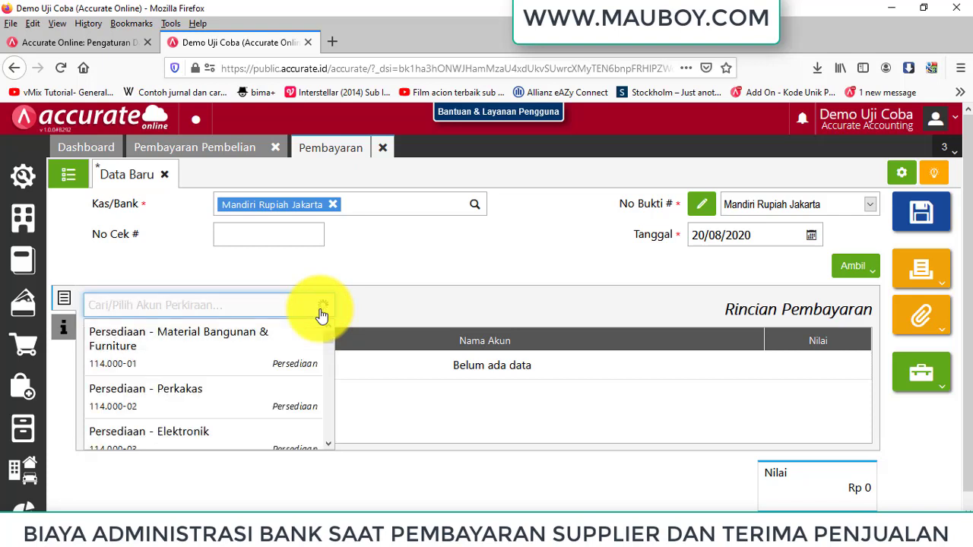
left_click(213, 306)
type("administrasi")
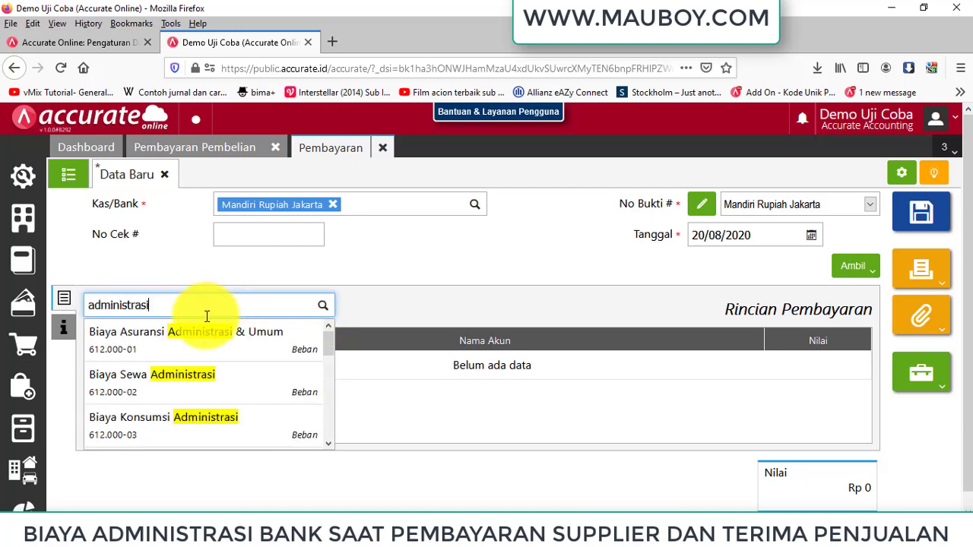
scroll(224, 377, "down", 3)
scroll(224, 380, "down", 1)
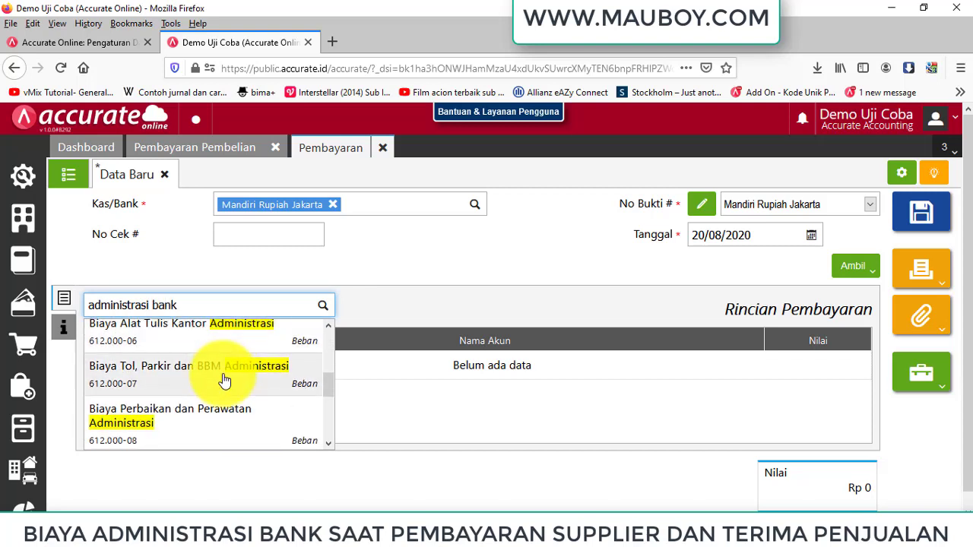
left_click(235, 344)
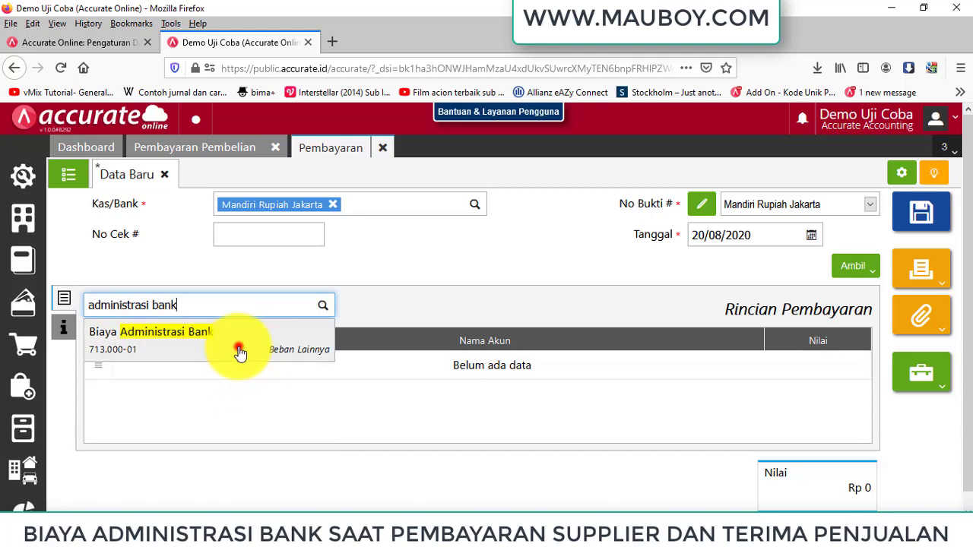
Set the bank fee value to Rp 6.500 and add the note "biaya administrasi bank ke supplier" to the payment detail.
left_click(484, 288)
type("65")
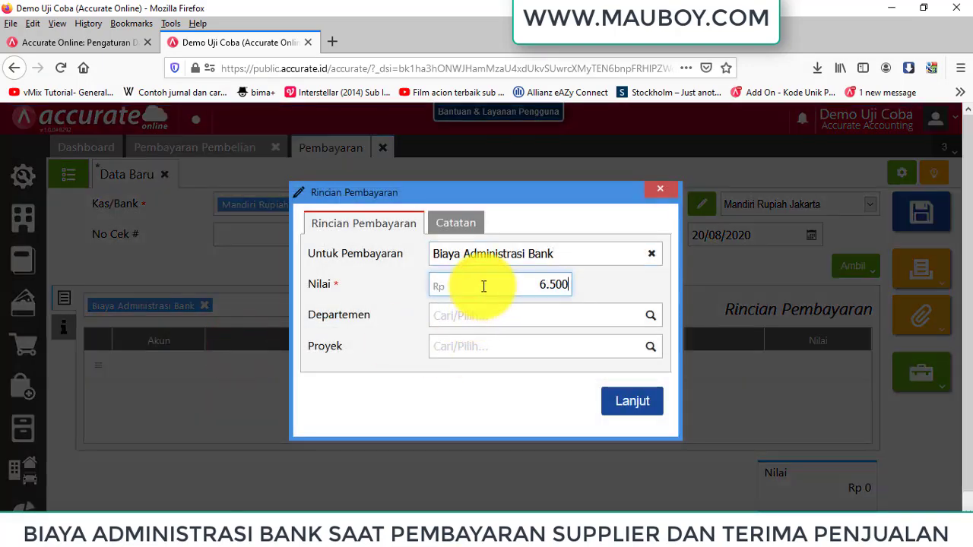
type("00")
left_click(458, 224)
left_click(504, 280)
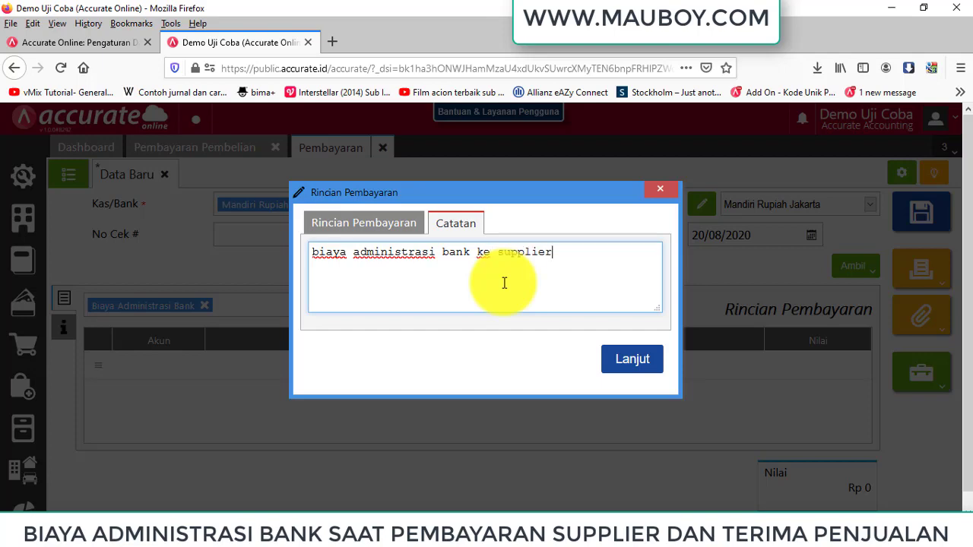
left_click(633, 355)
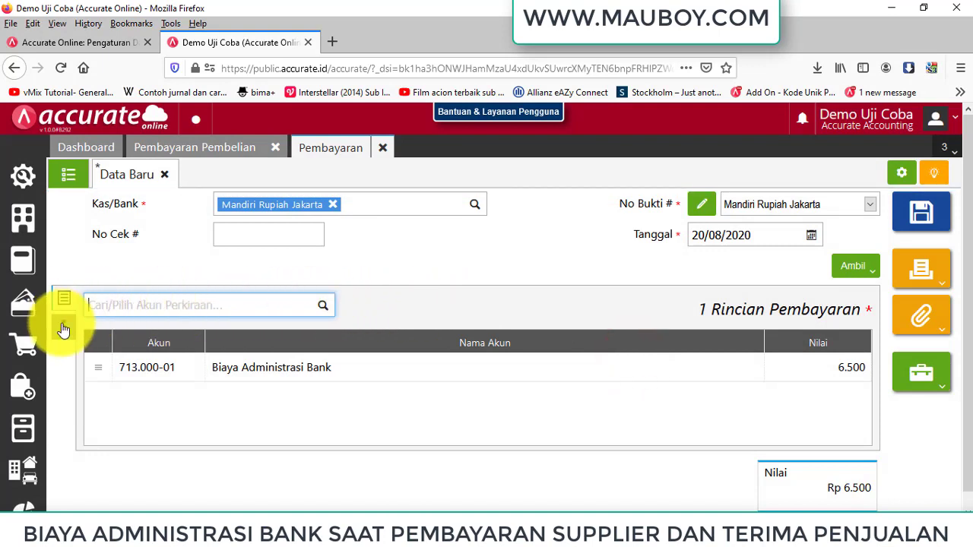
Check the payment's additional information and save the bank administration fee payment.
left_click(64, 329)
left_click(64, 298)
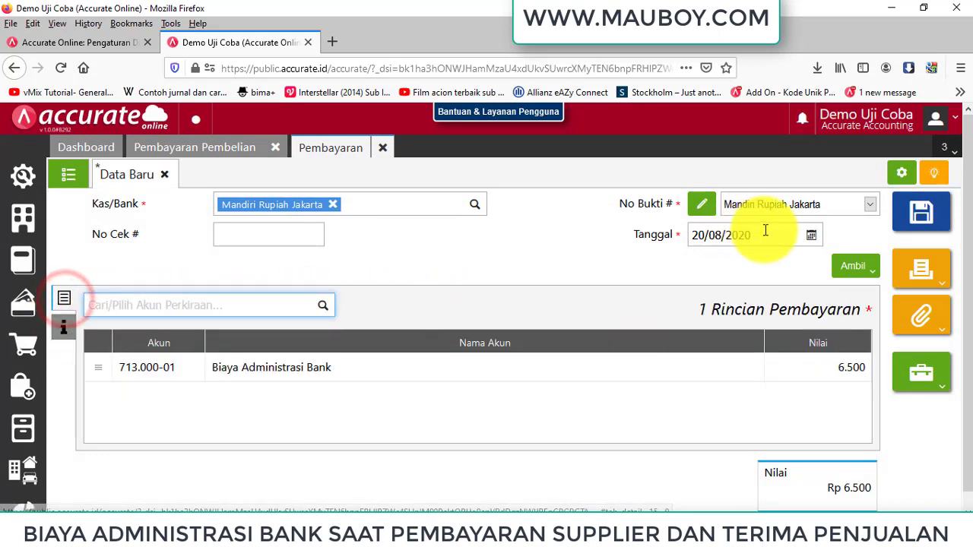
left_click(921, 213)
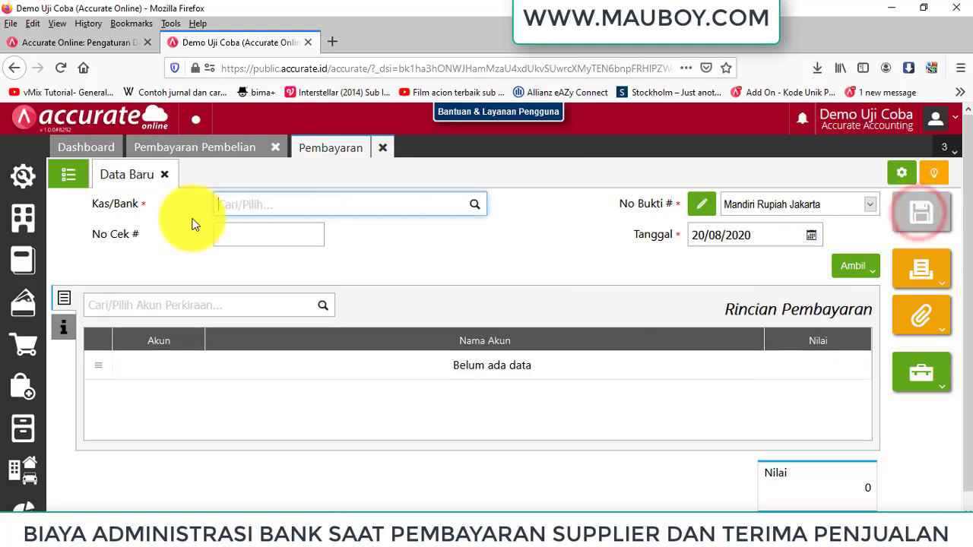
Show the bank history (Histori Bank) of Mandiri Rupiah Jakarta to check the recorded payment and bank fee.
left_click(21, 263)
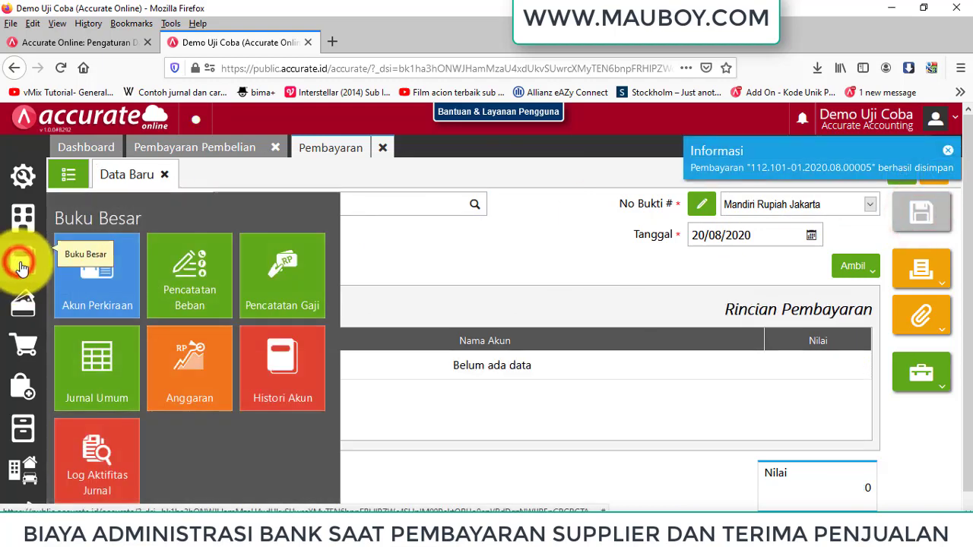
left_click(22, 304)
left_click(278, 392)
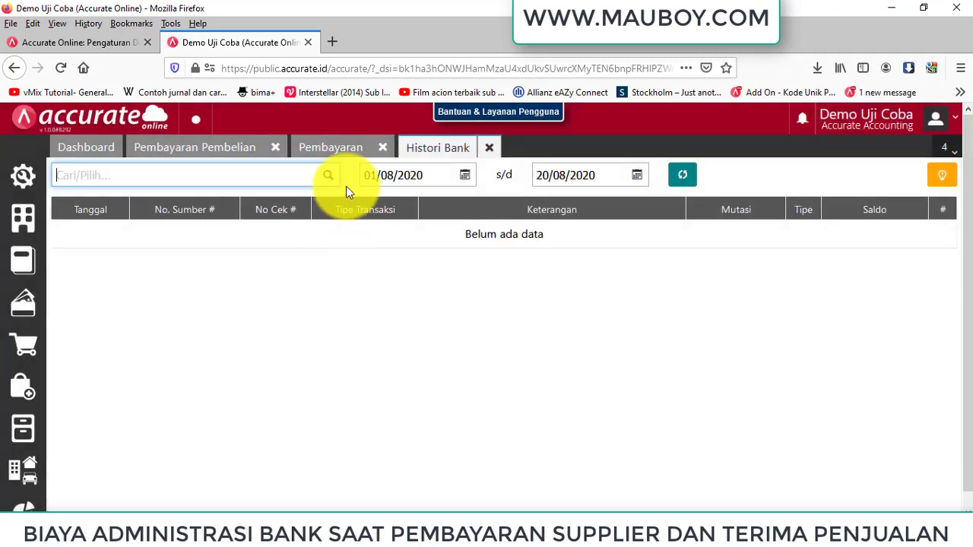
left_click(333, 174)
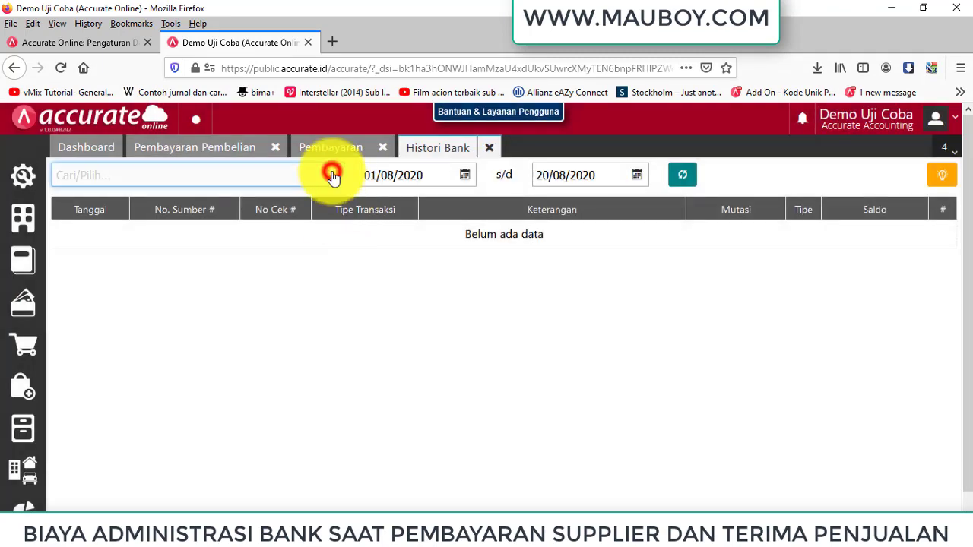
scroll(222, 263, "down", 4)
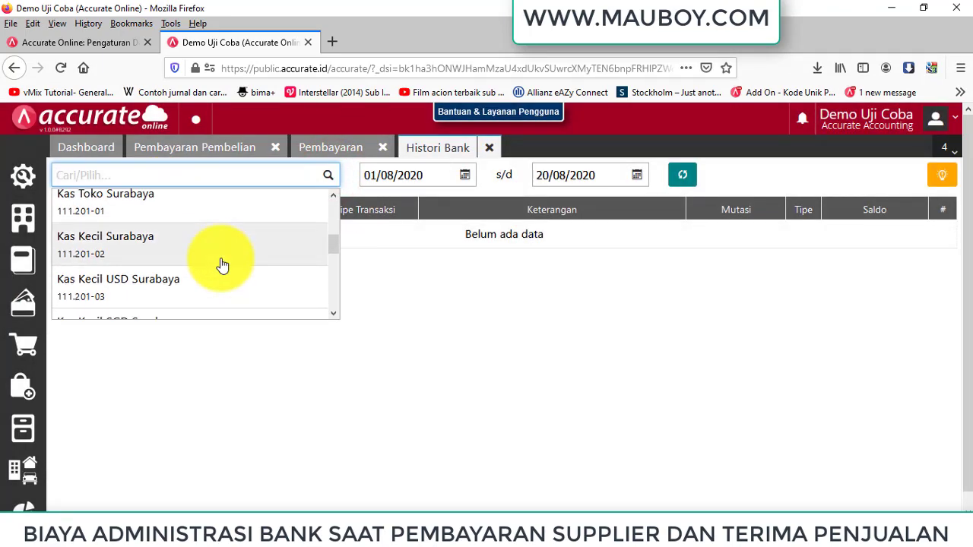
scroll(223, 262, "up", 1)
scroll(220, 266, "down", 3)
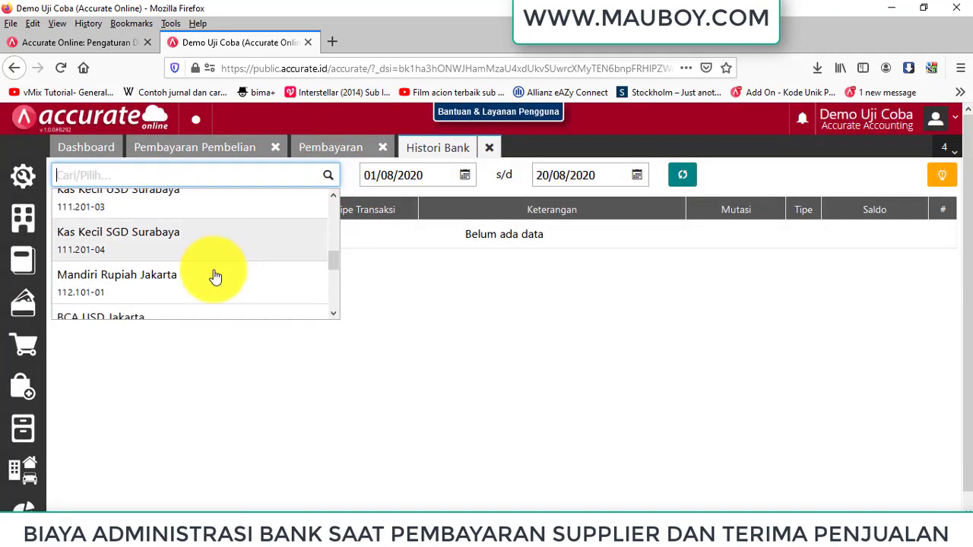
left_click(214, 276)
left_click(685, 175)
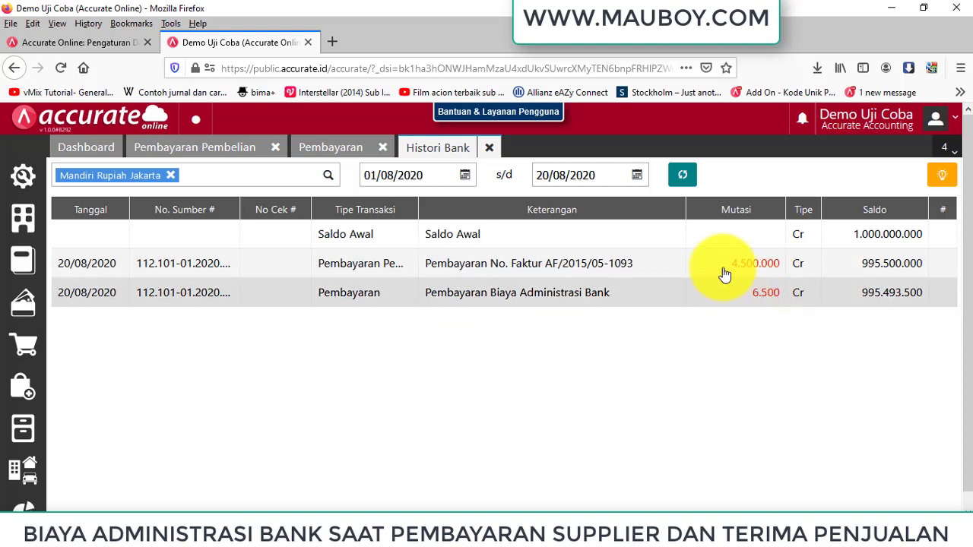
Close the bank history, payment and purchase payment pages.
left_click(492, 149)
left_click(385, 149)
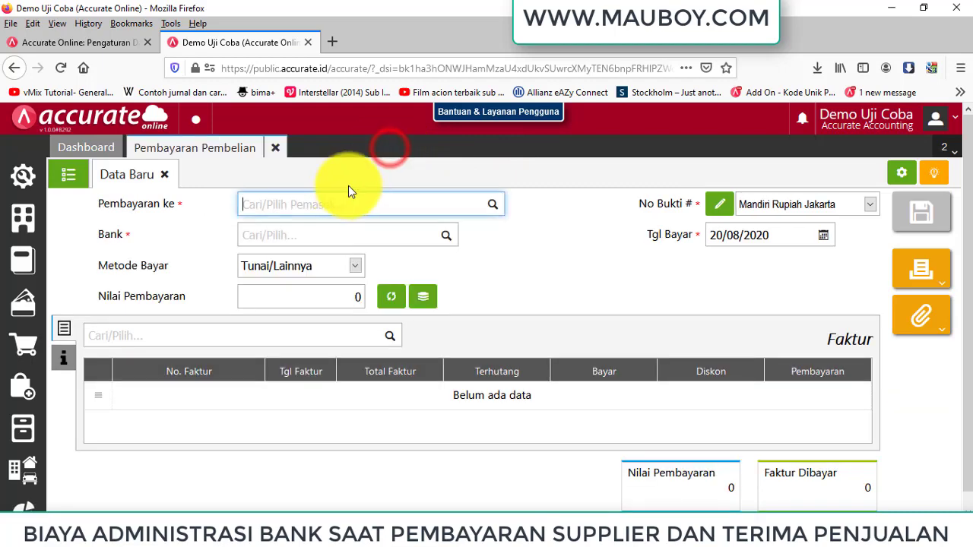
left_click(272, 150)
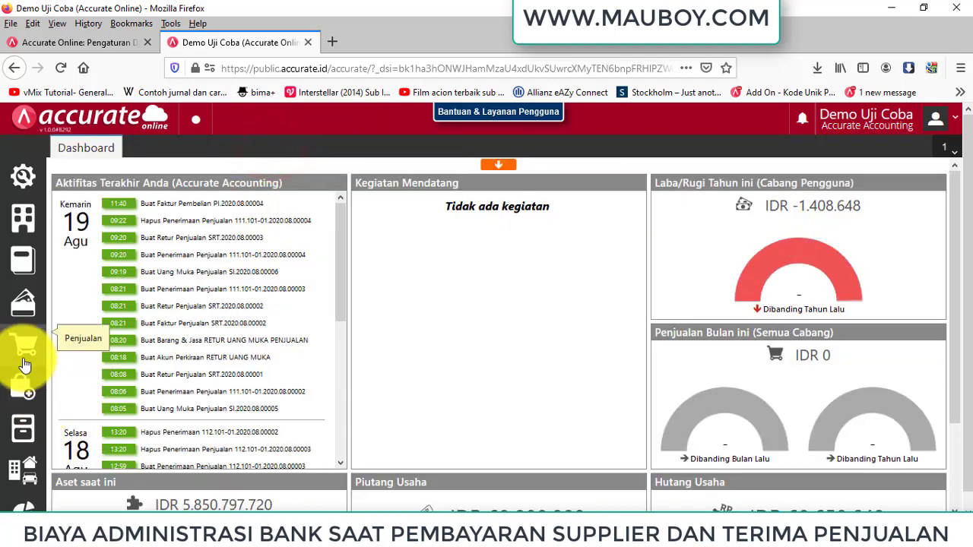
Start a new purchase payment (Pembayaran Pembelian) to Aneka Furniture, PT drawn on Mandiri Rupiah Jakarta.
left_click(21, 391)
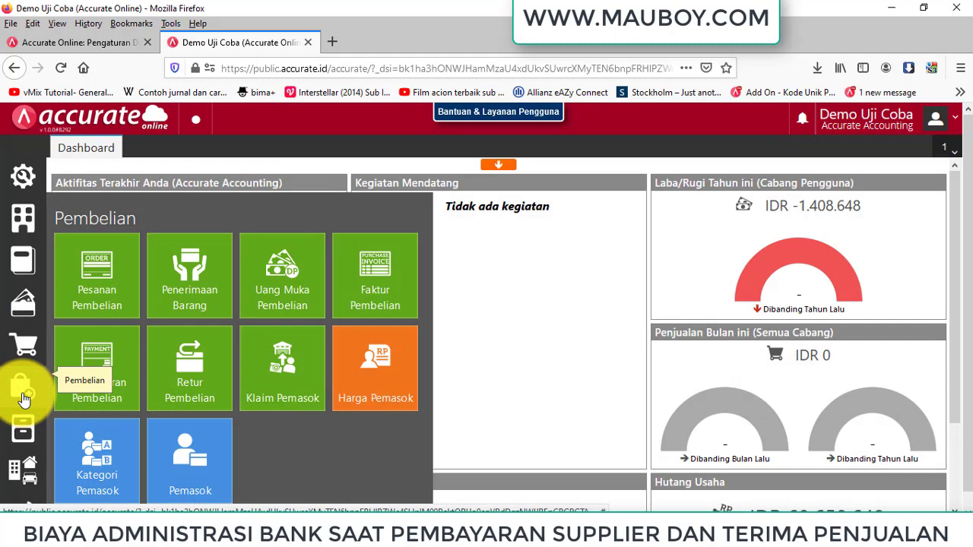
left_click(120, 370)
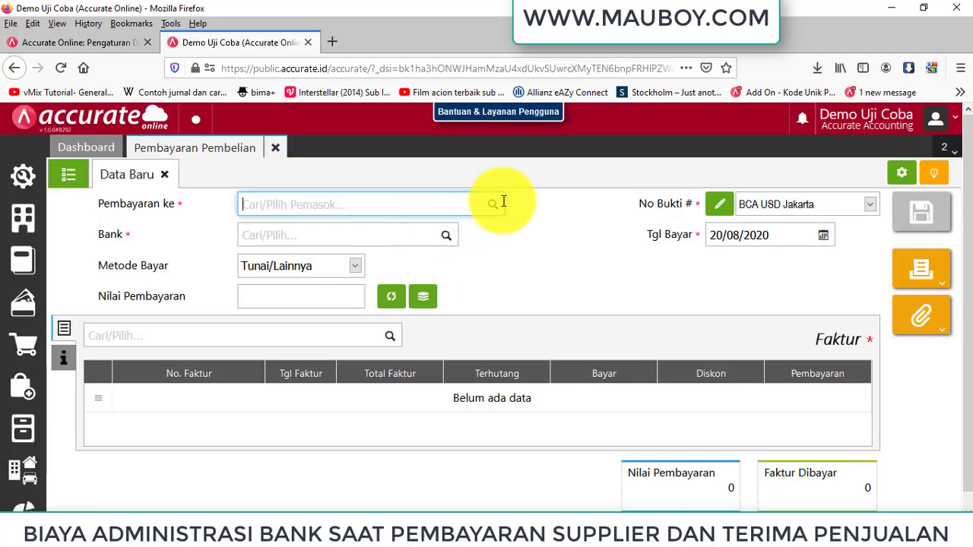
left_click(495, 207)
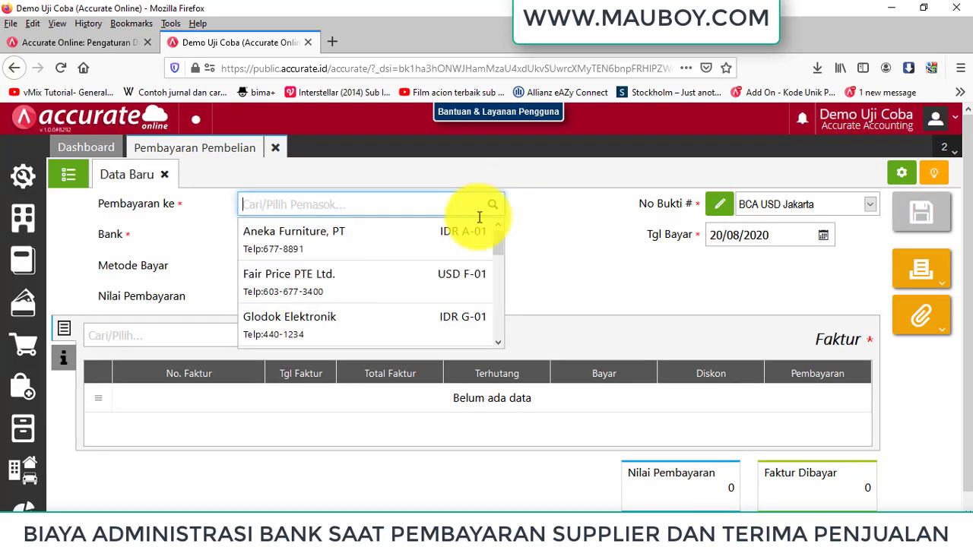
left_click(324, 257)
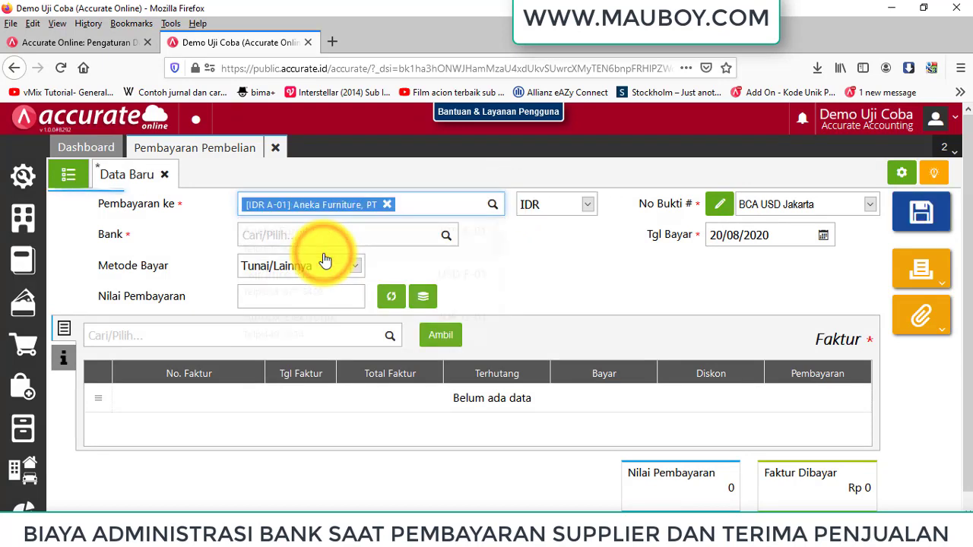
left_click(446, 242)
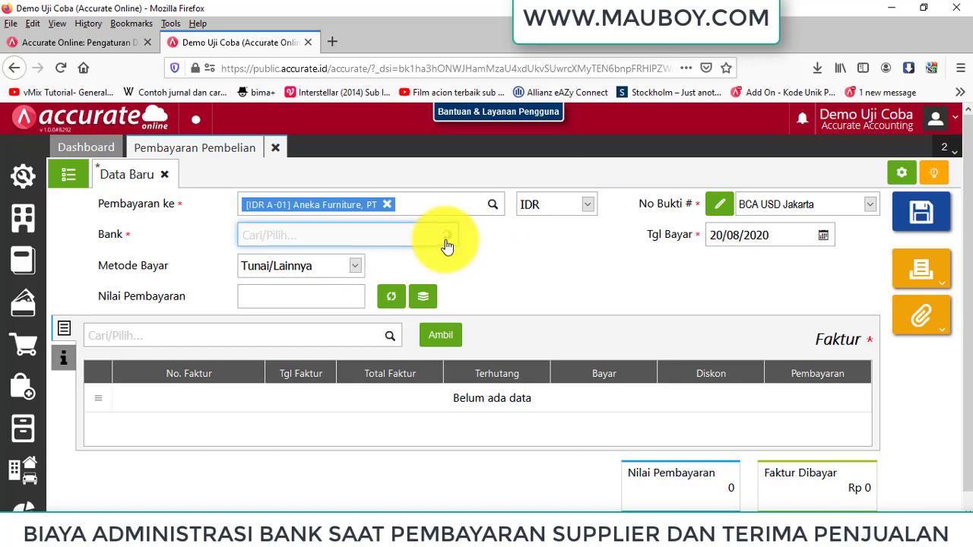
scroll(425, 287, "down", 2)
scroll(425, 288, "down", 6)
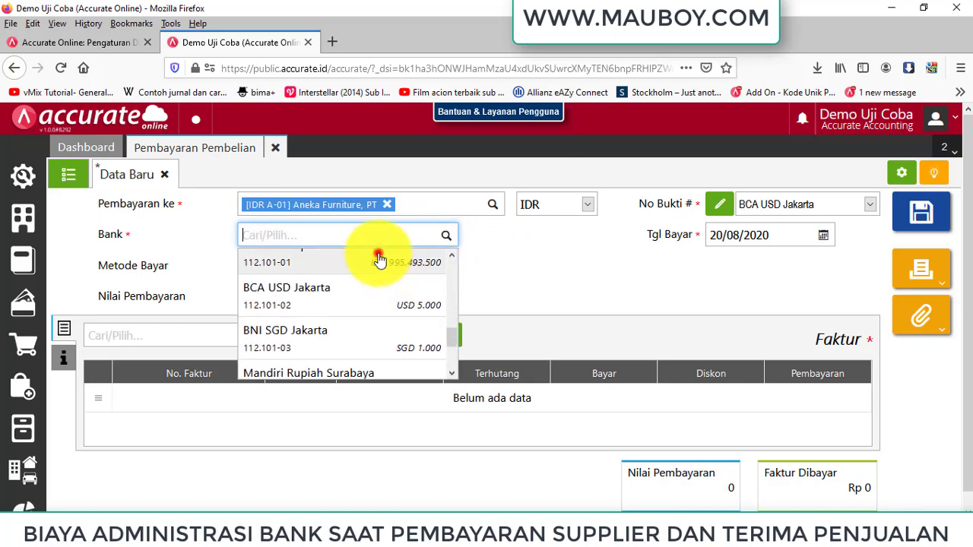
left_click(378, 260)
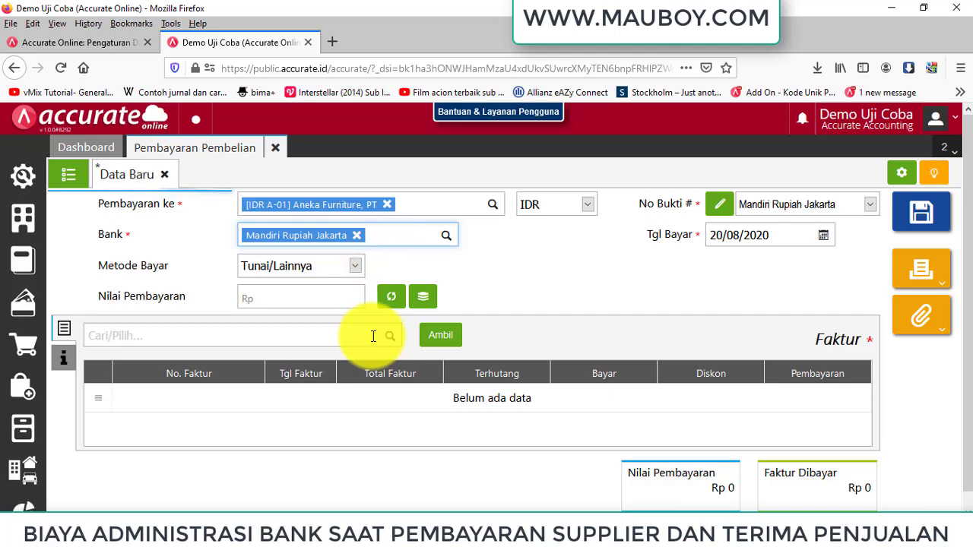
Add only the supplier's unpaid invoice dated 15/06/2019 to the payment and calculate the payment value.
left_click(445, 337)
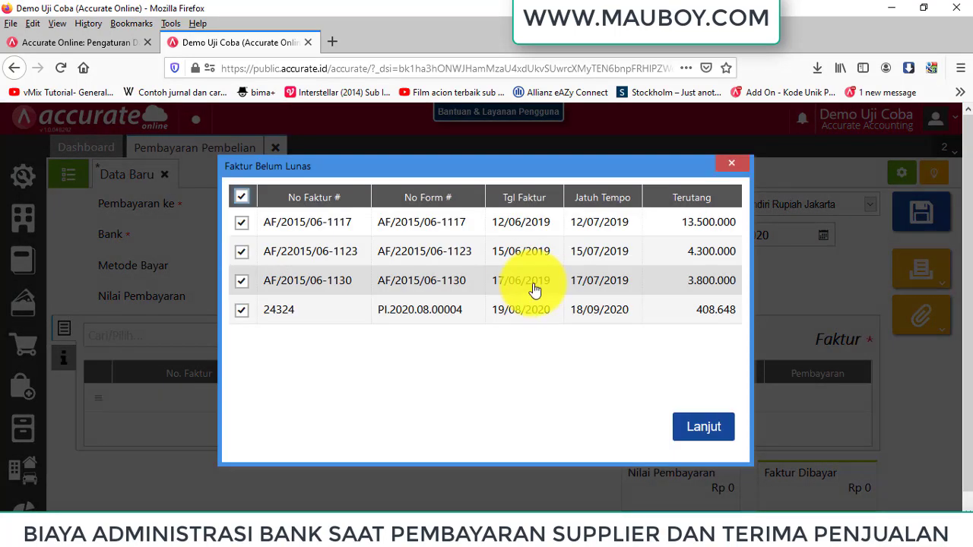
left_click(242, 200)
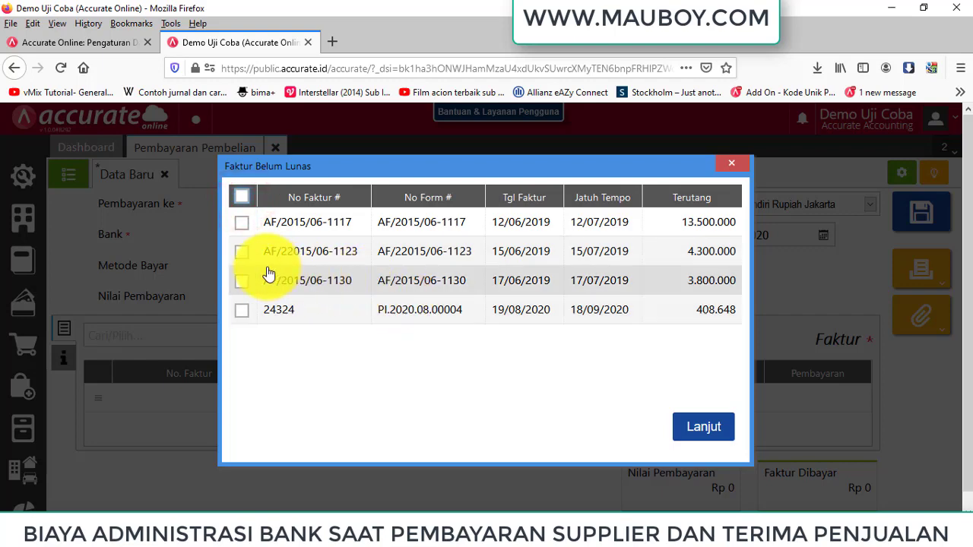
left_click(242, 251)
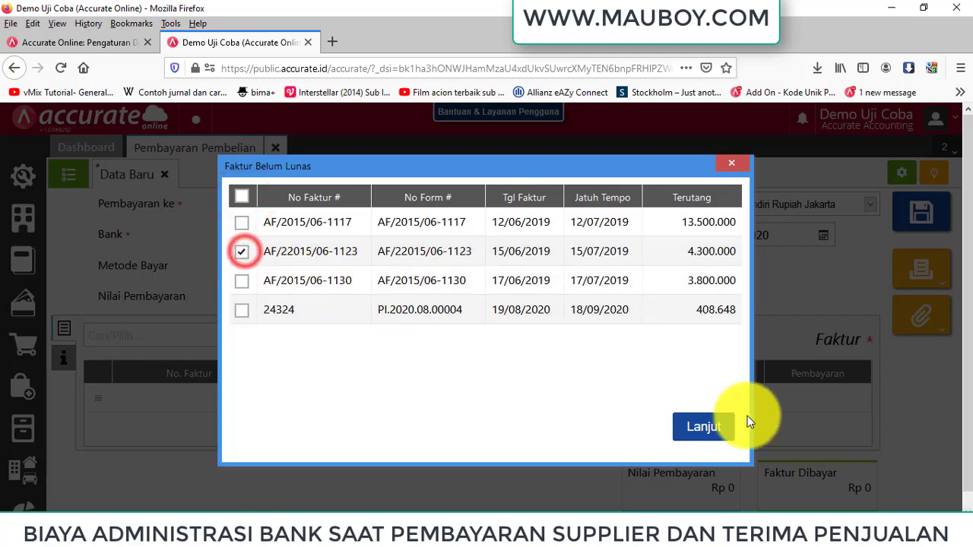
left_click(700, 430)
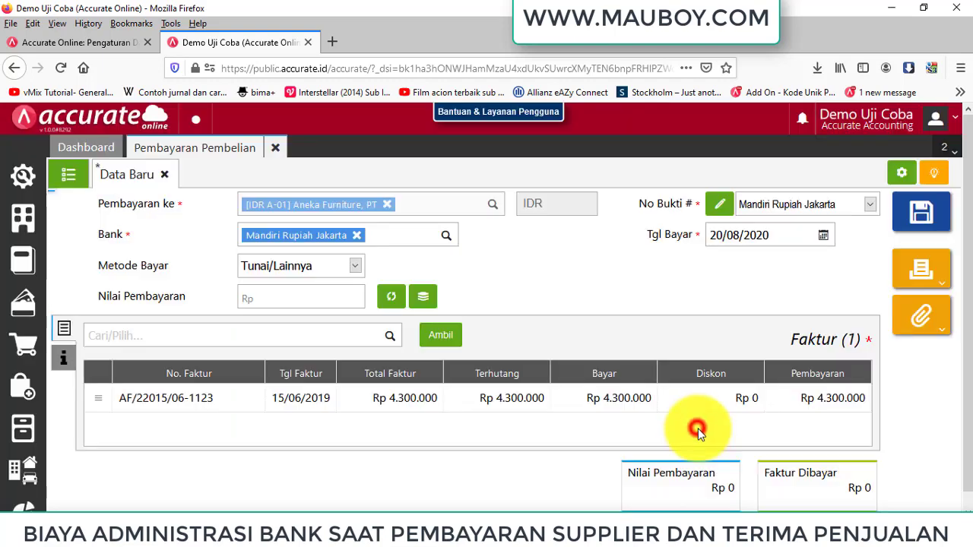
left_click(398, 297)
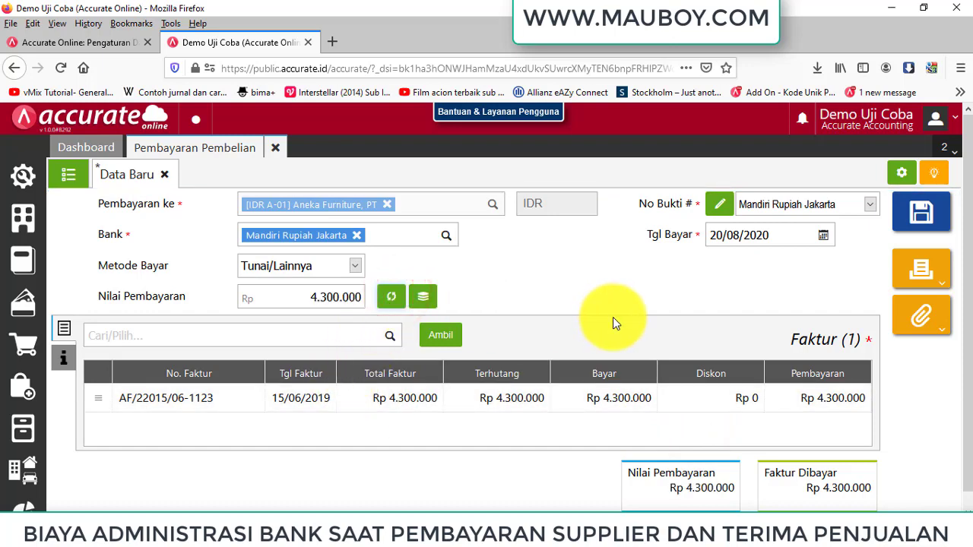
Add a discount of 6.500 to the invoice line using Biaya Administrasi Bank as the discount account.
left_click(604, 403)
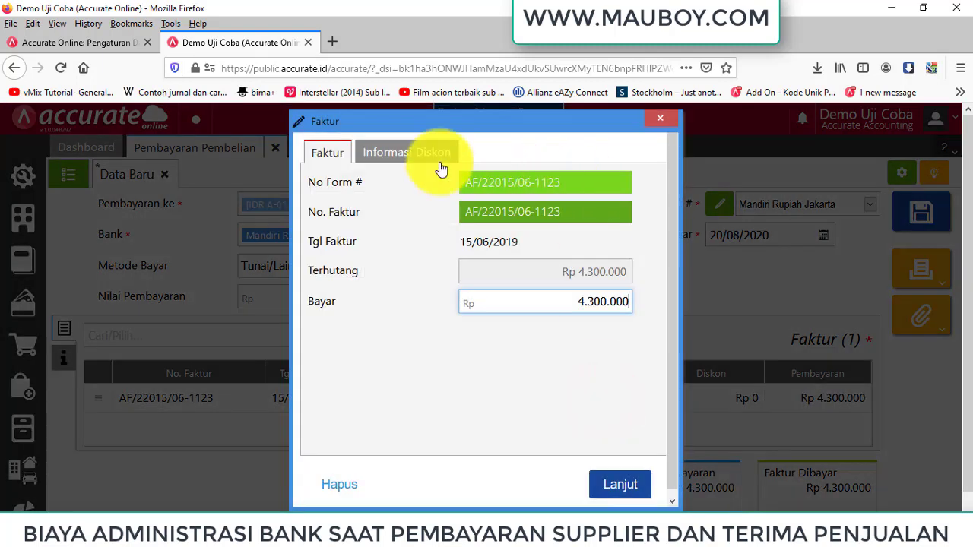
left_click(414, 159)
left_click(496, 188)
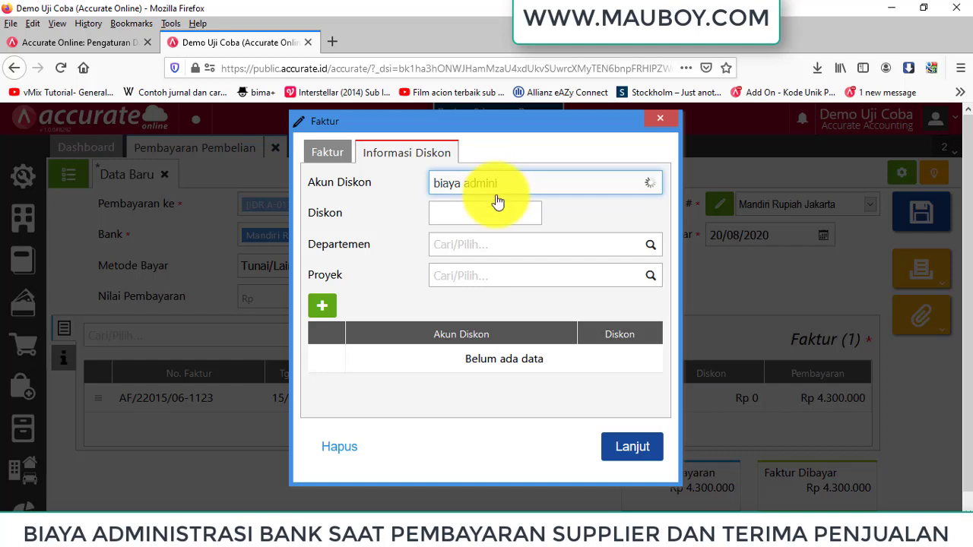
left_click(513, 208)
left_click(488, 215)
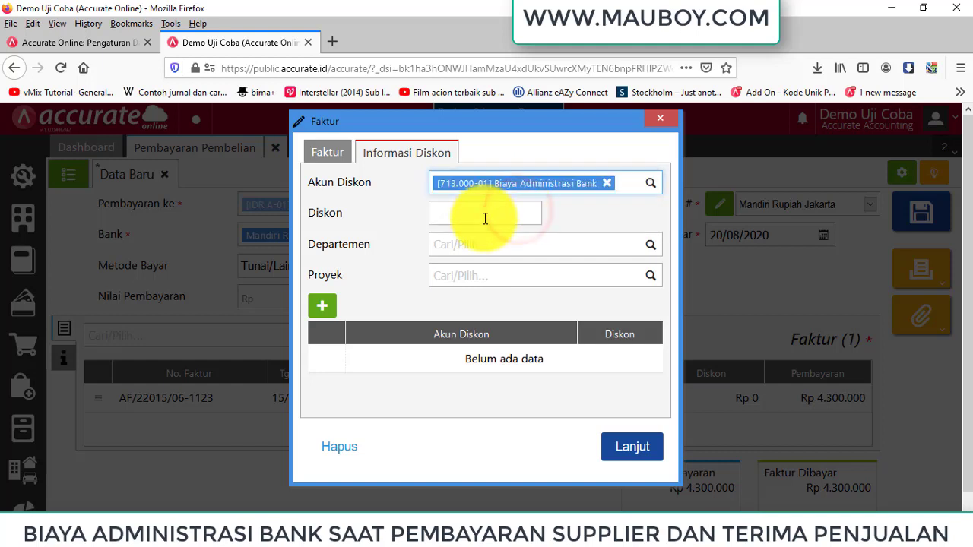
left_click(485, 219)
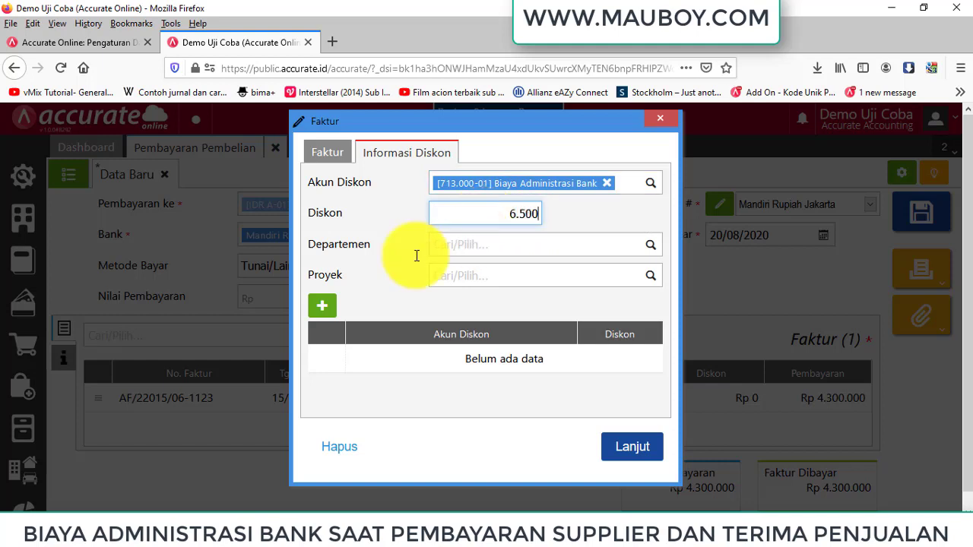
left_click(321, 305)
left_click(652, 447)
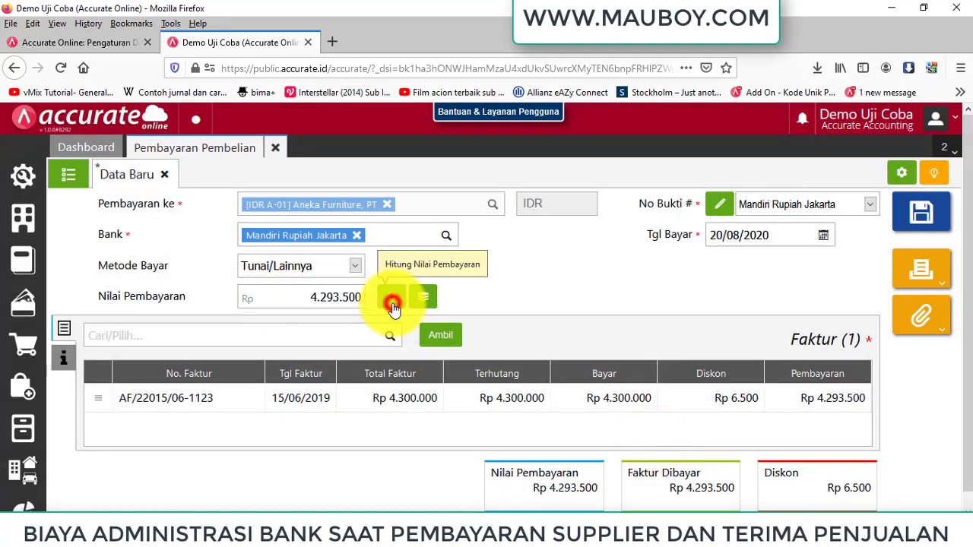
Recalculate the payment value with the discount applied and save the purchase payment.
left_click(392, 306)
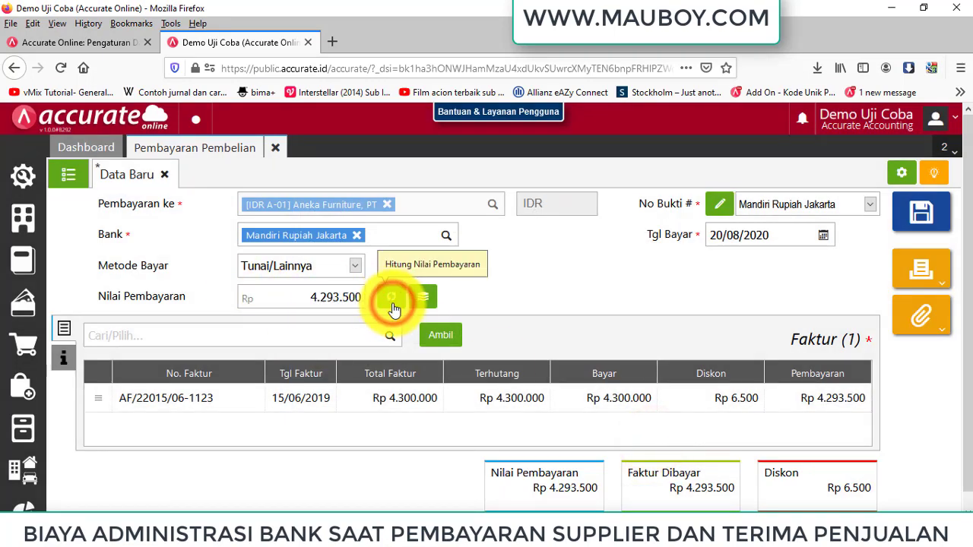
left_click(308, 298)
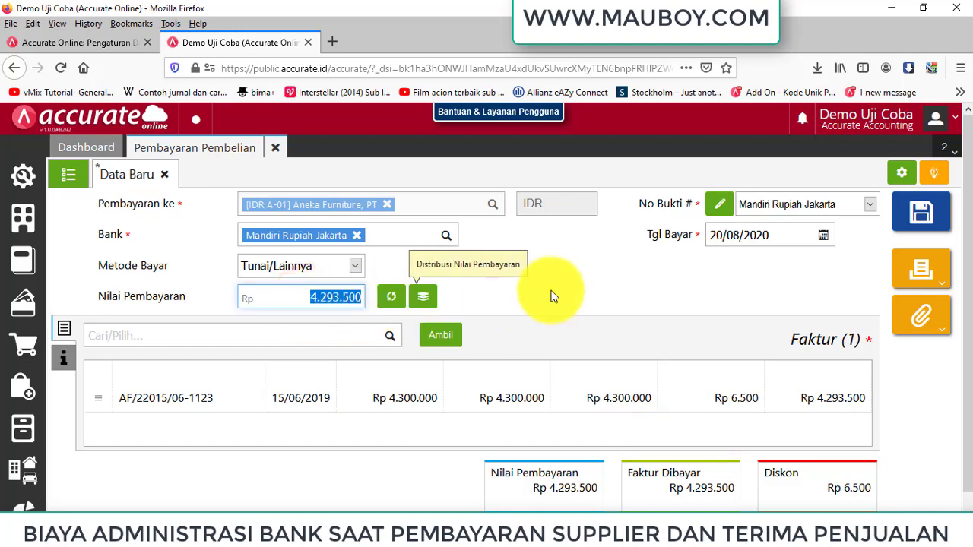
left_click(533, 275)
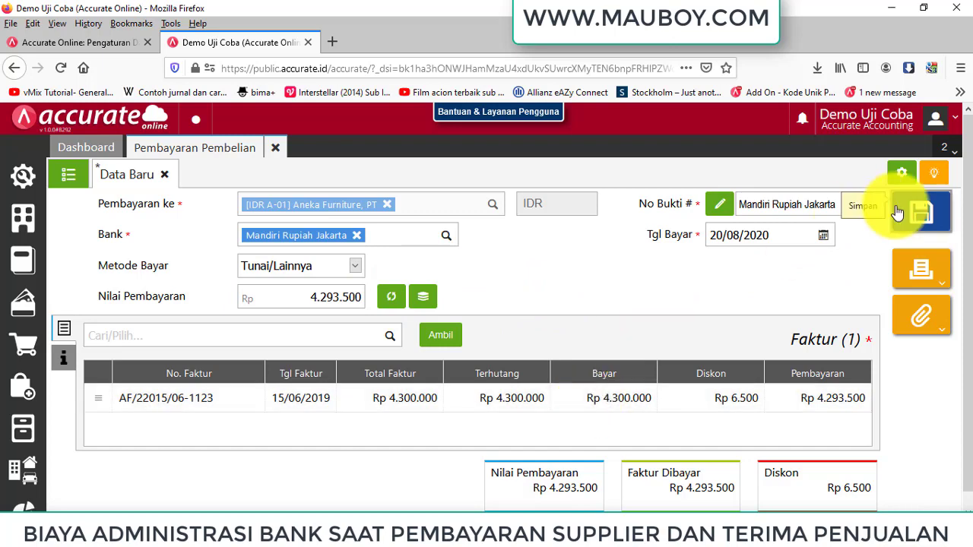
left_click(921, 215)
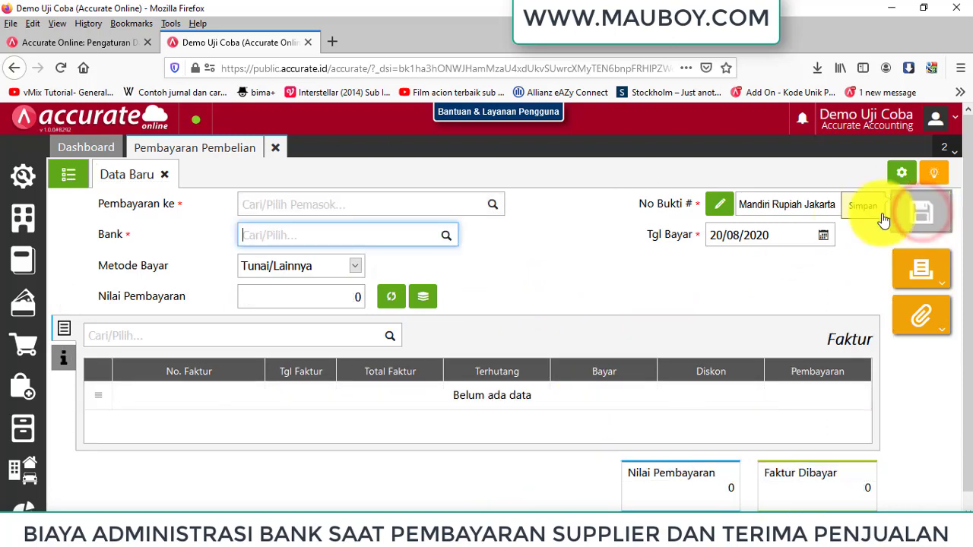
Create a new cash/bank payment (Pembayaran) with Mandiri Rupiah Jakarta as the paying bank.
left_click(23, 308)
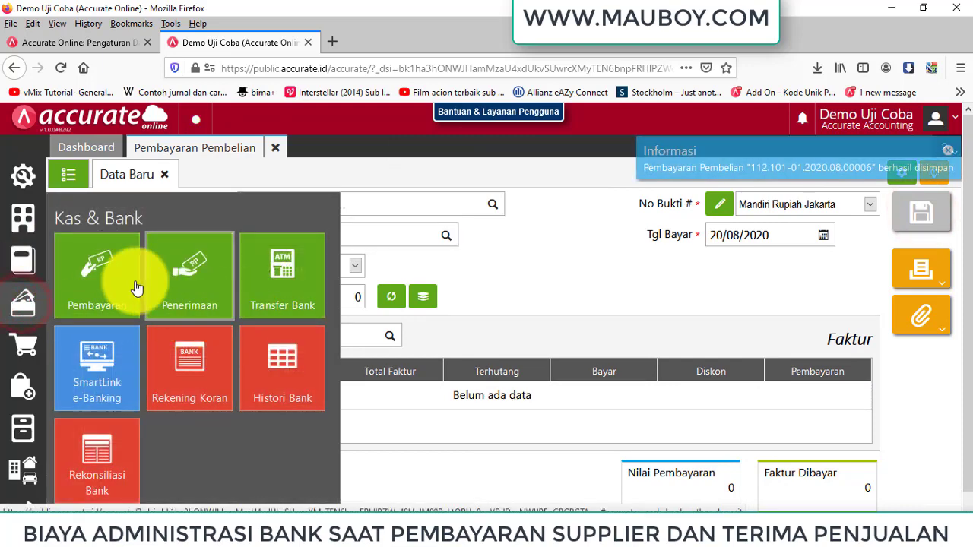
left_click(102, 276)
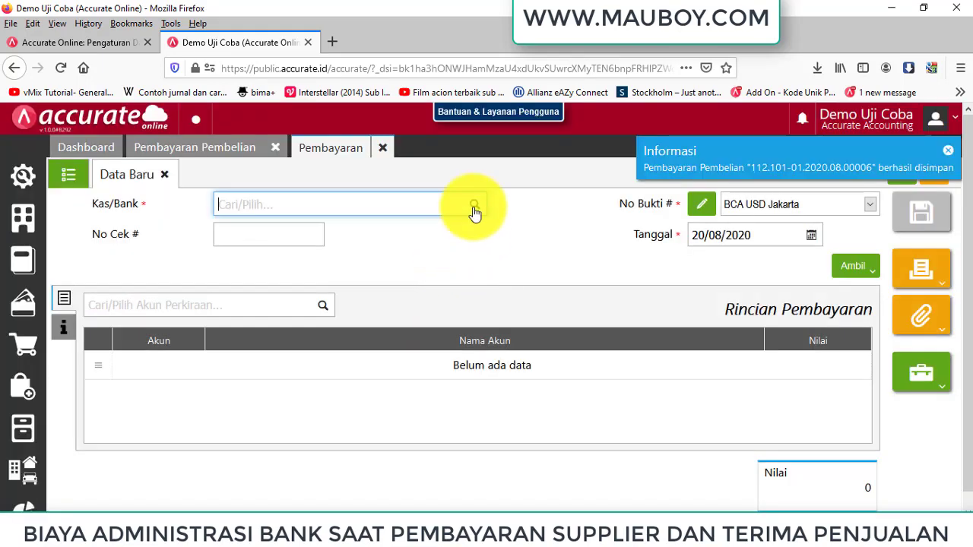
left_click(473, 205)
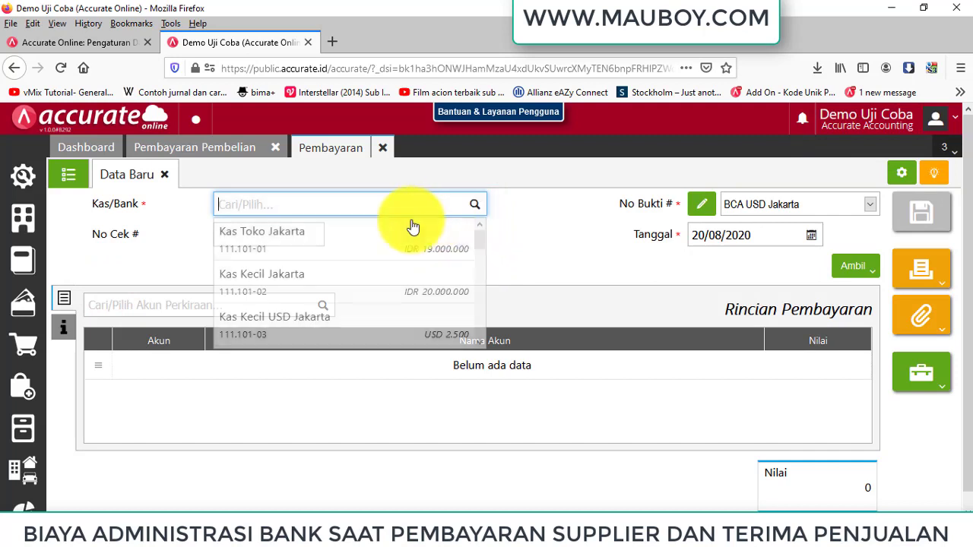
scroll(424, 272, "down", 6)
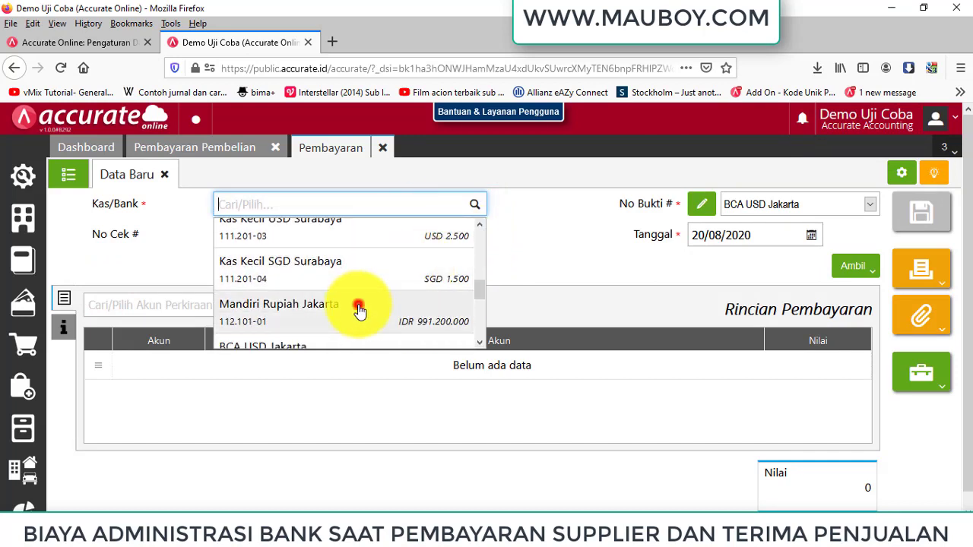
left_click(359, 309)
Pay from Mandiri Rupiah Jakarta, add a Biaya Administrasi Bank line of 6.500, and save the payment.
left_click(250, 304)
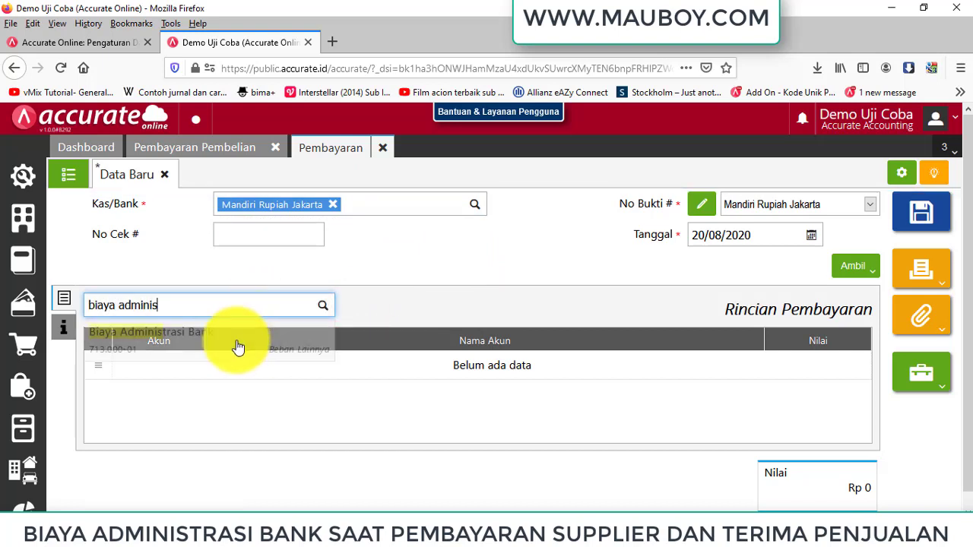
left_click(235, 342)
left_click(541, 284)
type("6")
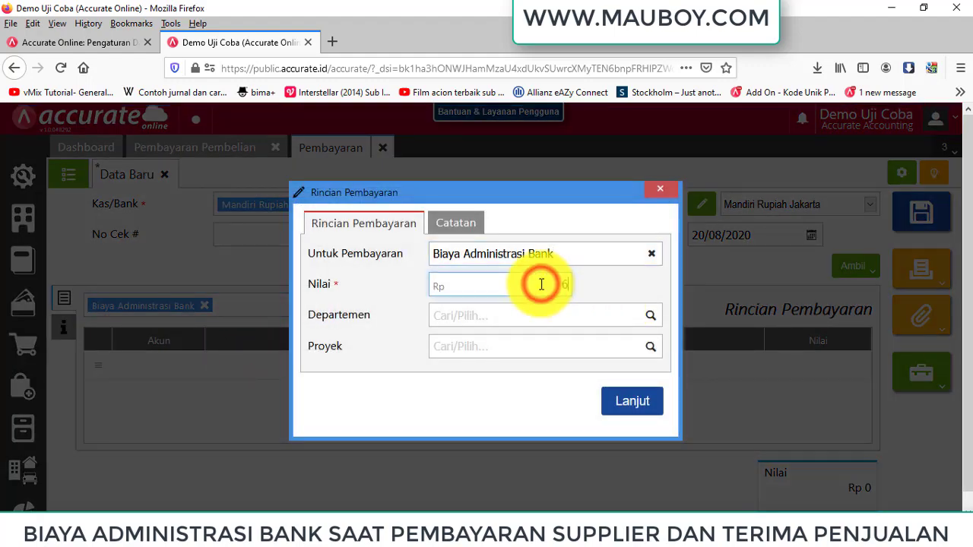
type(".500")
left_click(652, 416)
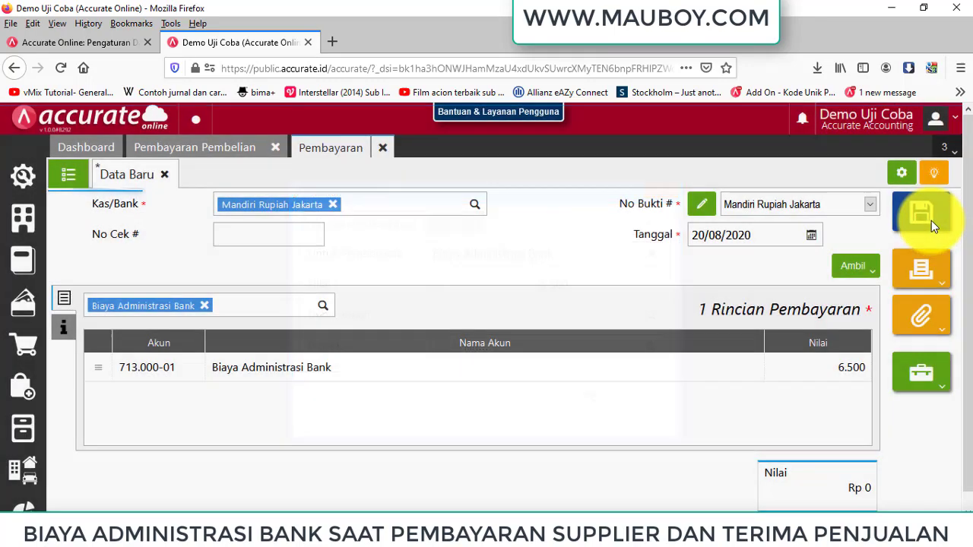
left_click(928, 219)
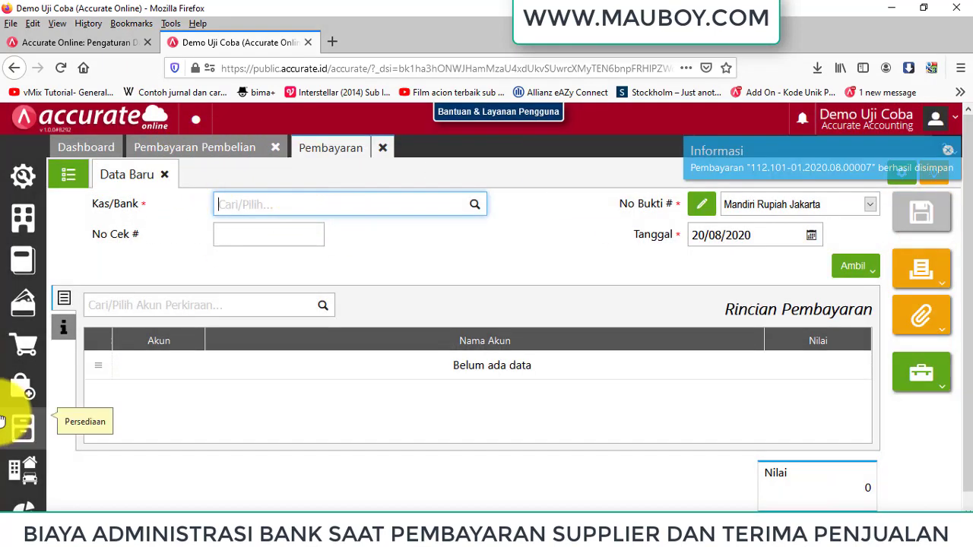
Search the chart of accounts (Akun Perkiraan), across all account types, for "biaya administrasi".
left_click(22, 266)
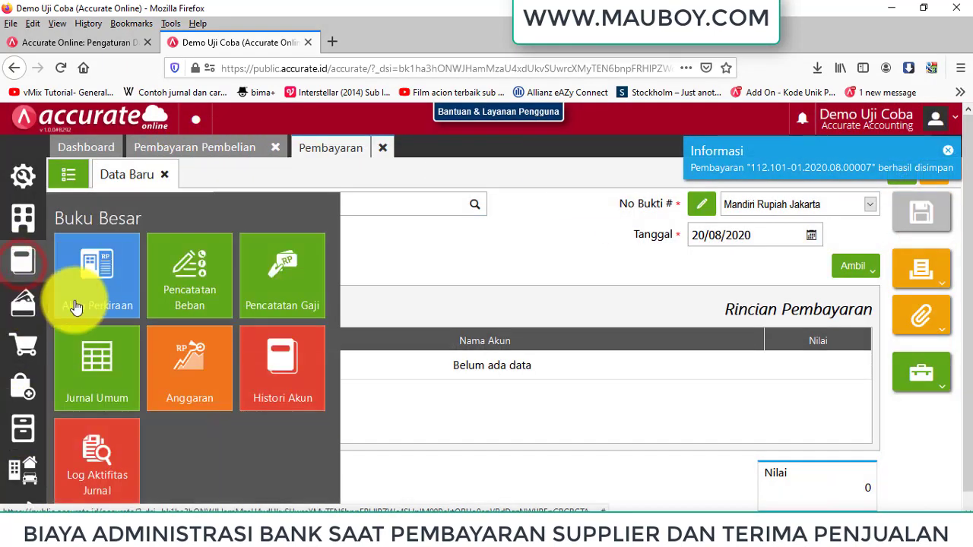
left_click(76, 300)
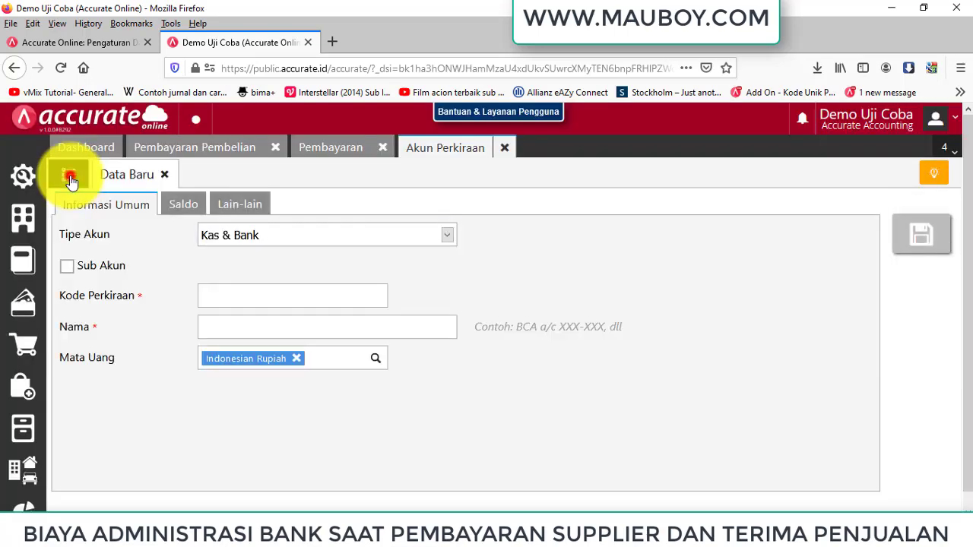
left_click(70, 176)
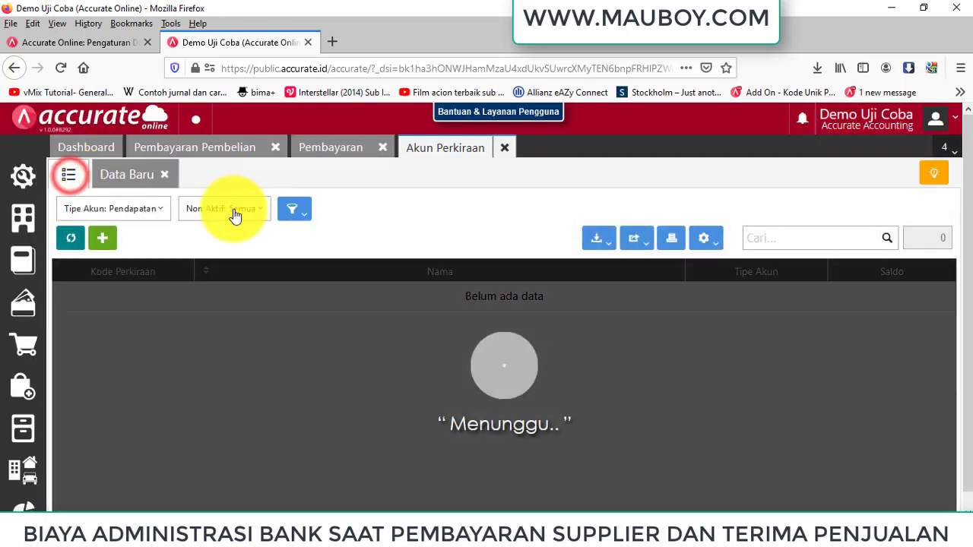
left_click(765, 233)
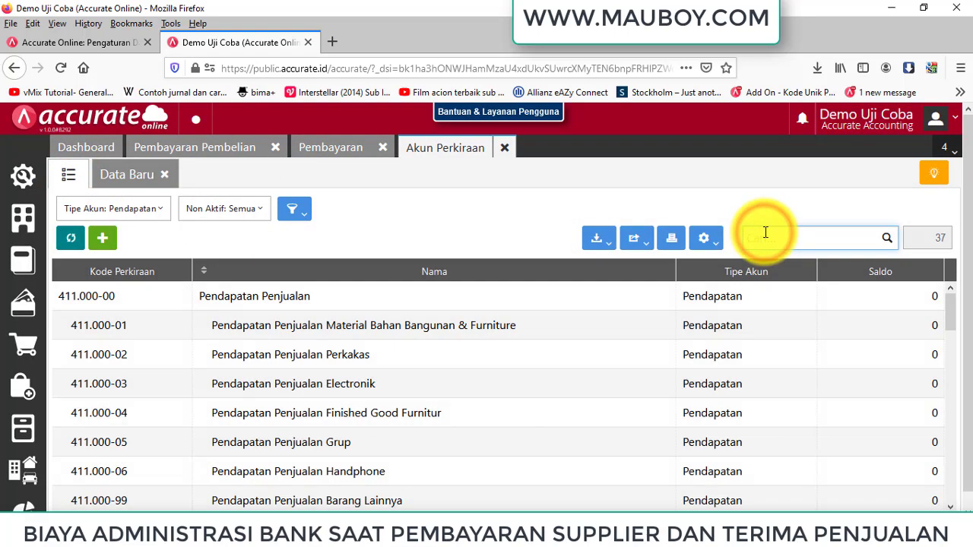
left_click(139, 208)
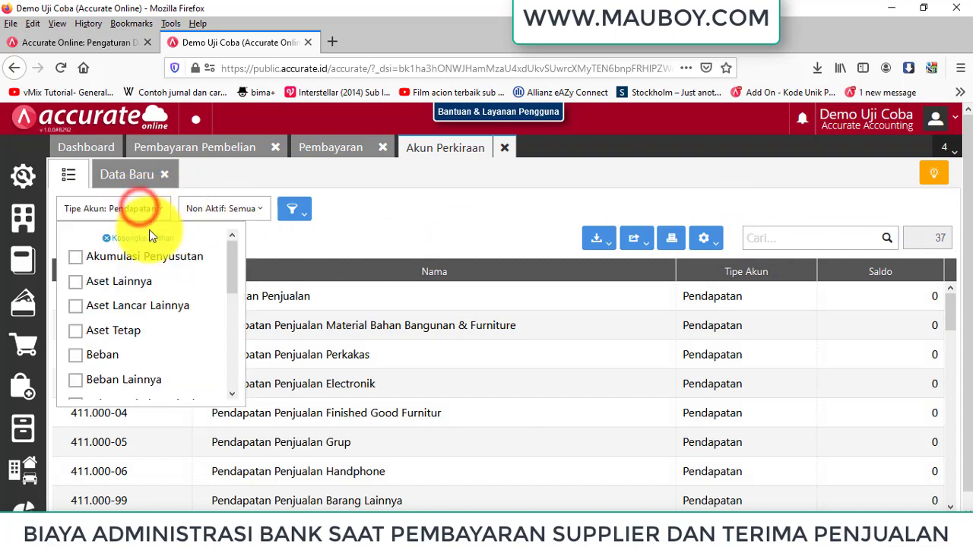
left_click(149, 232)
left_click(821, 232)
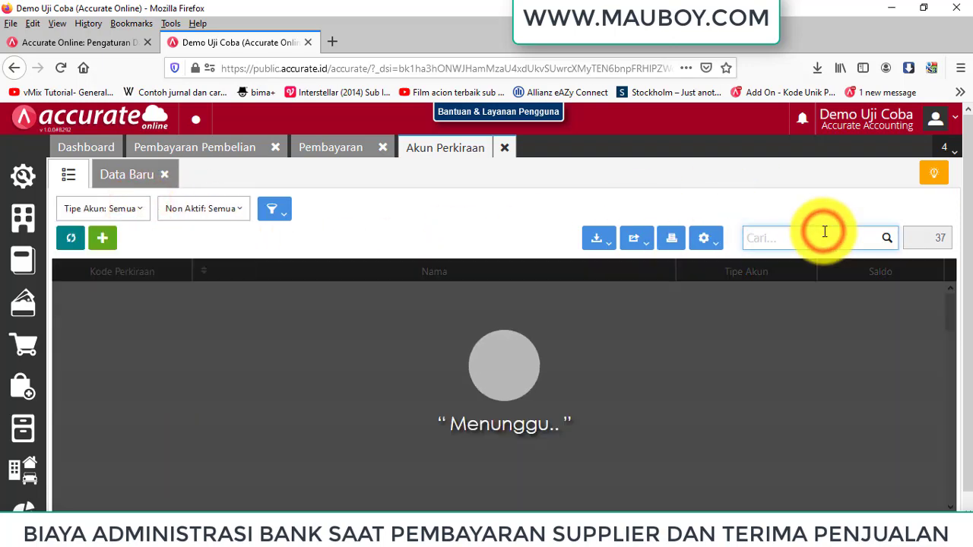
type("biaya administrasi")
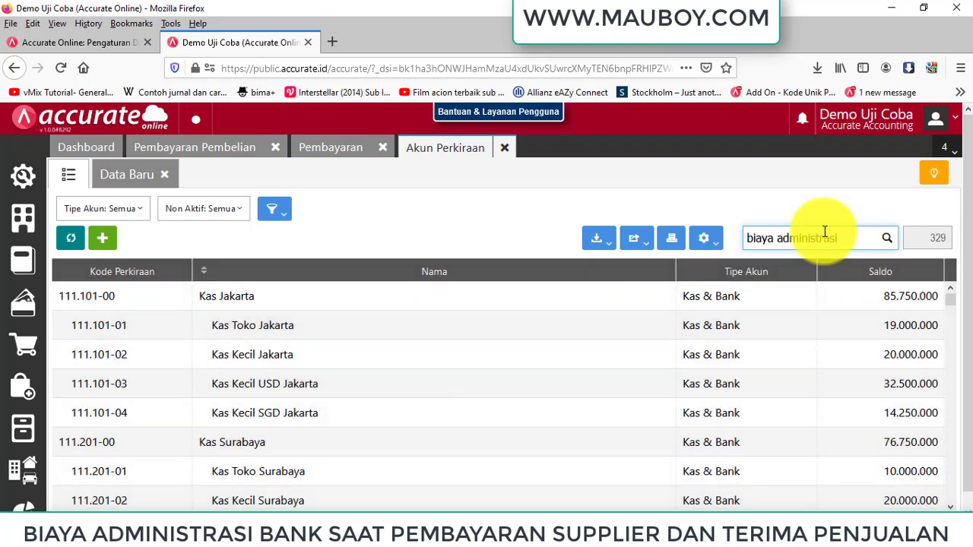
key("Return")
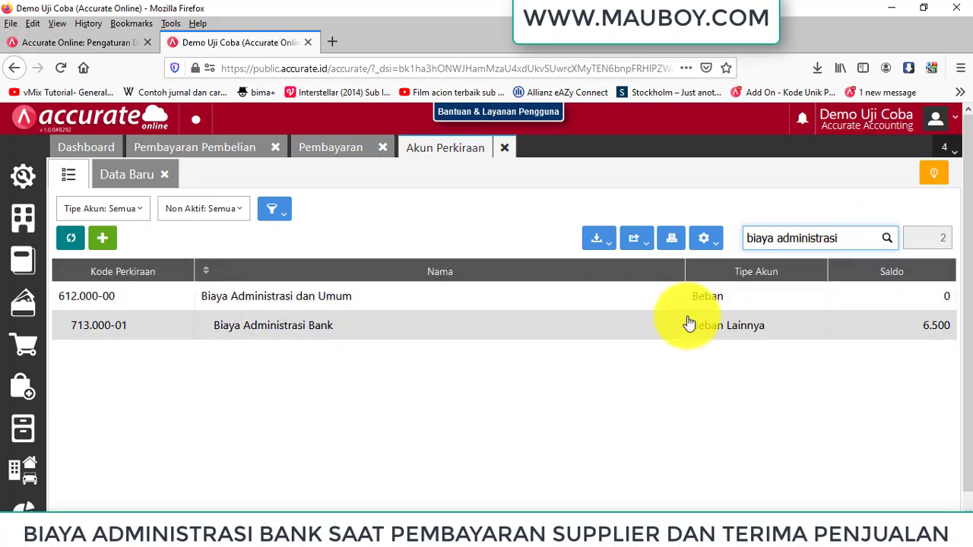
Examine the Biaya Administrasi Bank account's transaction history from 01/08/2020 to 20/08/2020, with the Keterangan column widened.
left_click(668, 327)
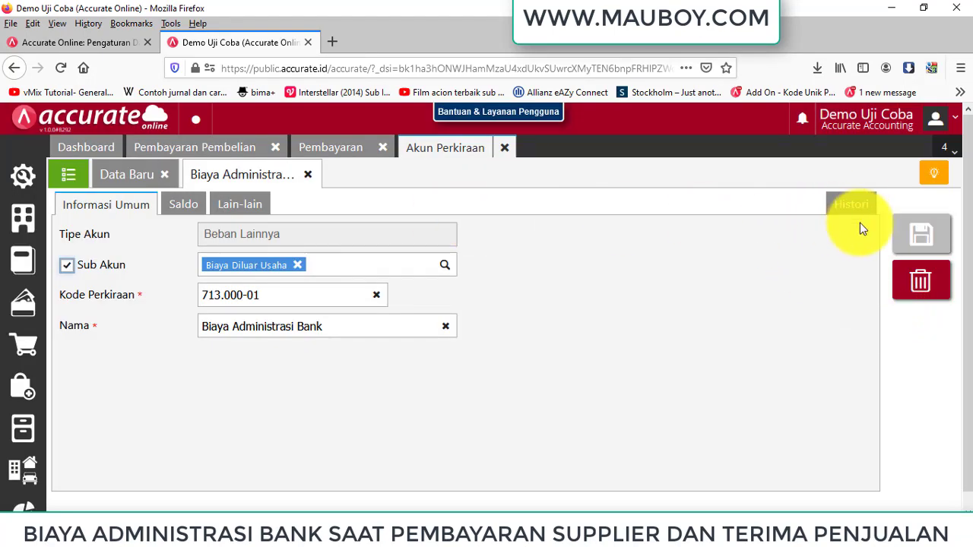
left_click(860, 208)
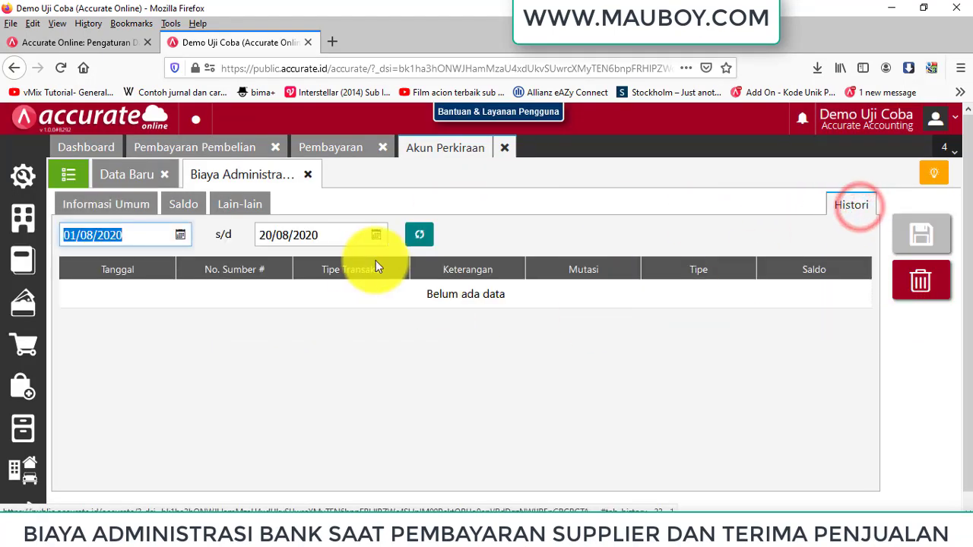
left_click(420, 235)
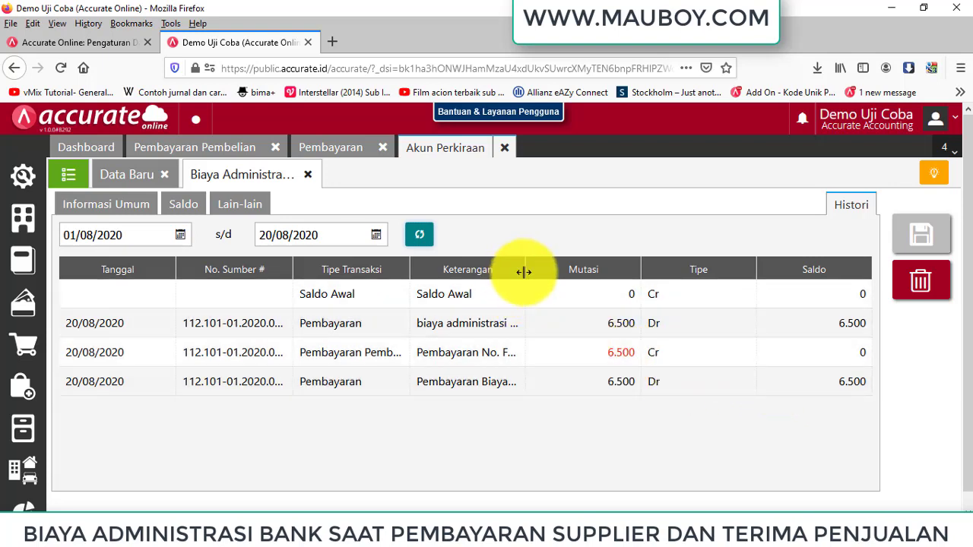
left_click_drag(525, 269, 594, 271)
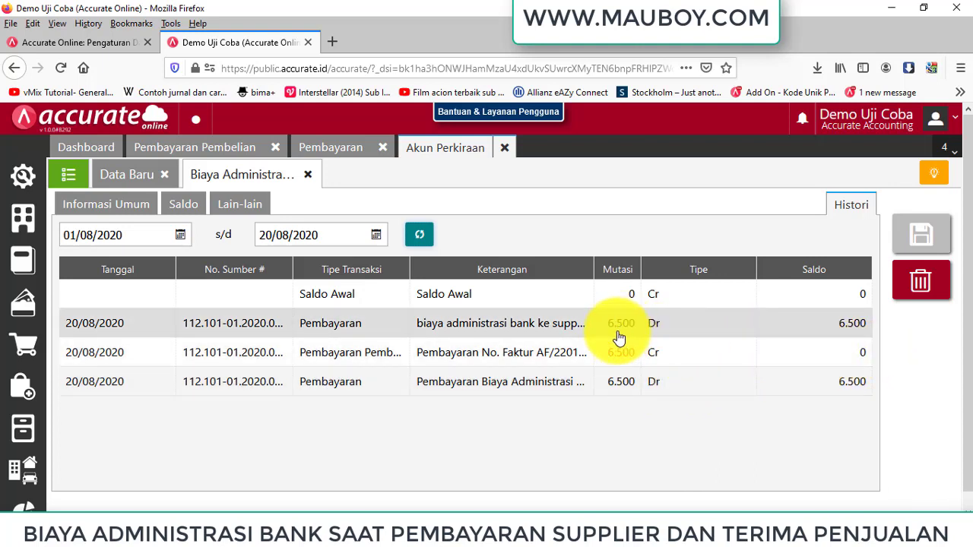
Close the account and payment modules and start a new sales receipt (Penerimaan Penjualan).
left_click(506, 152)
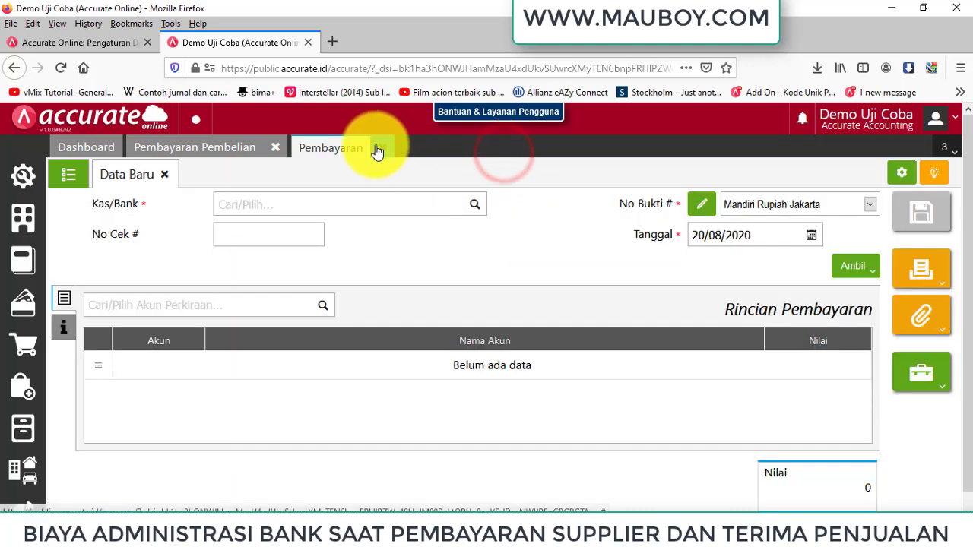
left_click(379, 146)
left_click(275, 152)
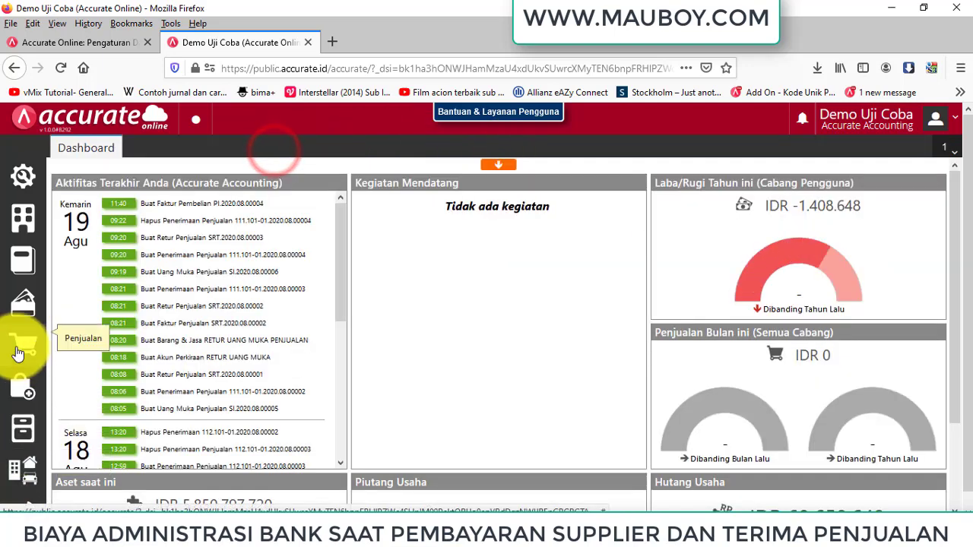
left_click(22, 342)
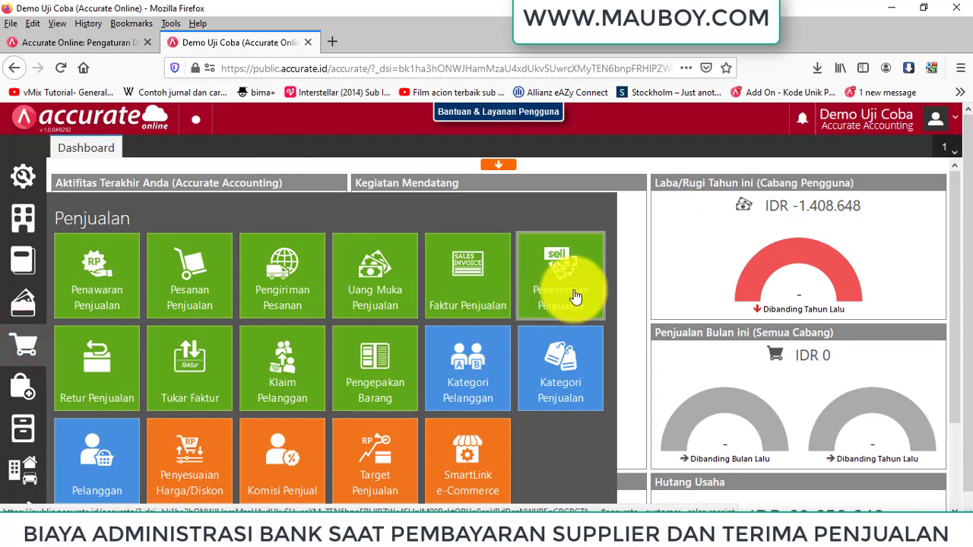
left_click(576, 296)
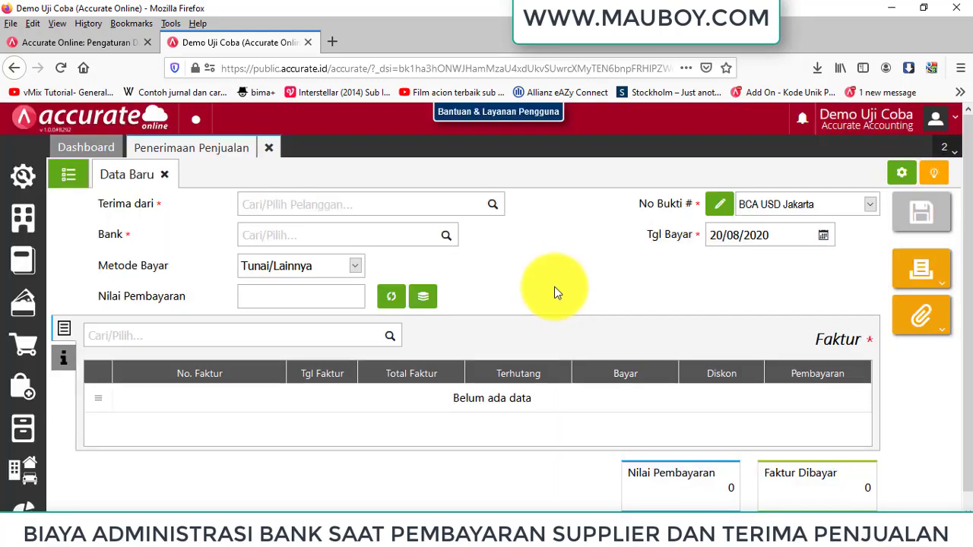
Set the sales receipt's customer to Cyber Furniture and its receiving bank to Mandiri Rupiah Jakarta.
left_click(493, 210)
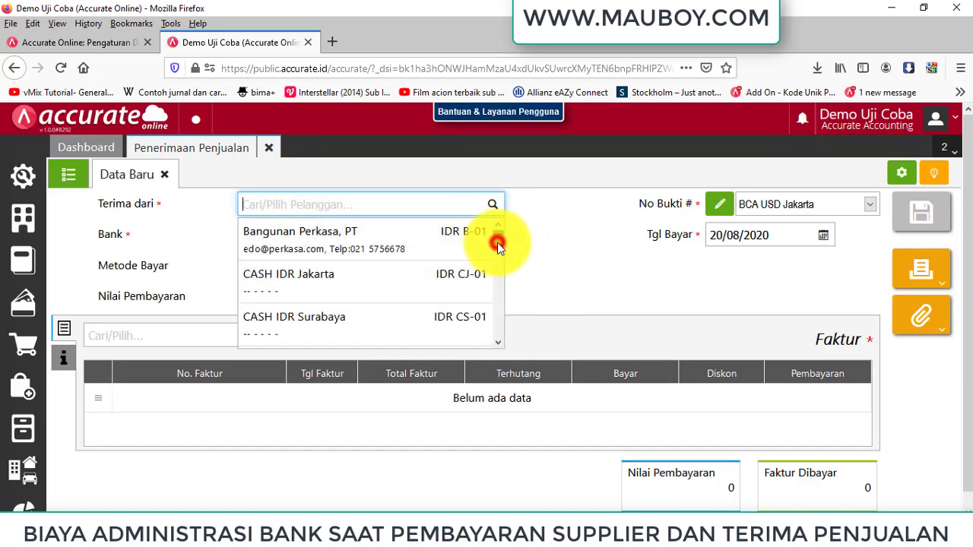
left_click_drag(498, 243, 497, 276)
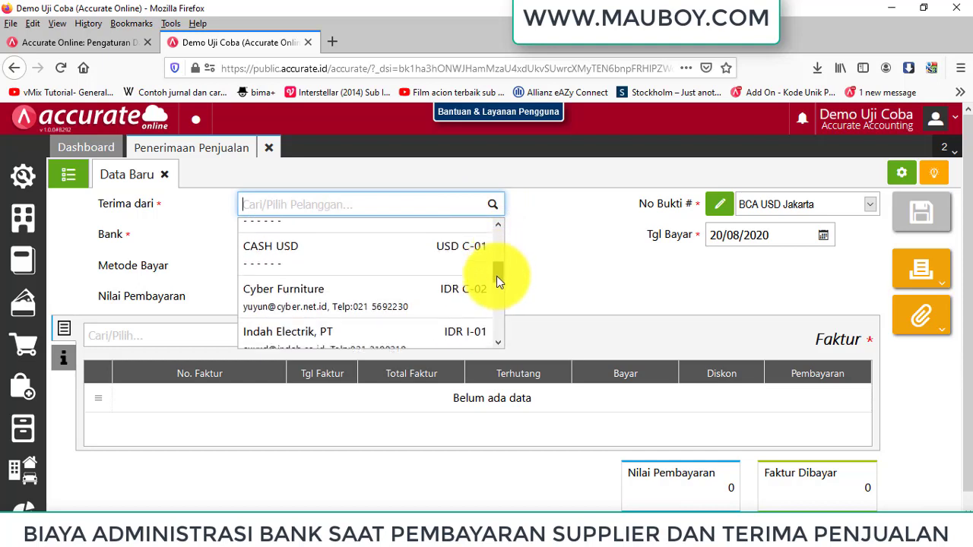
left_click(362, 287)
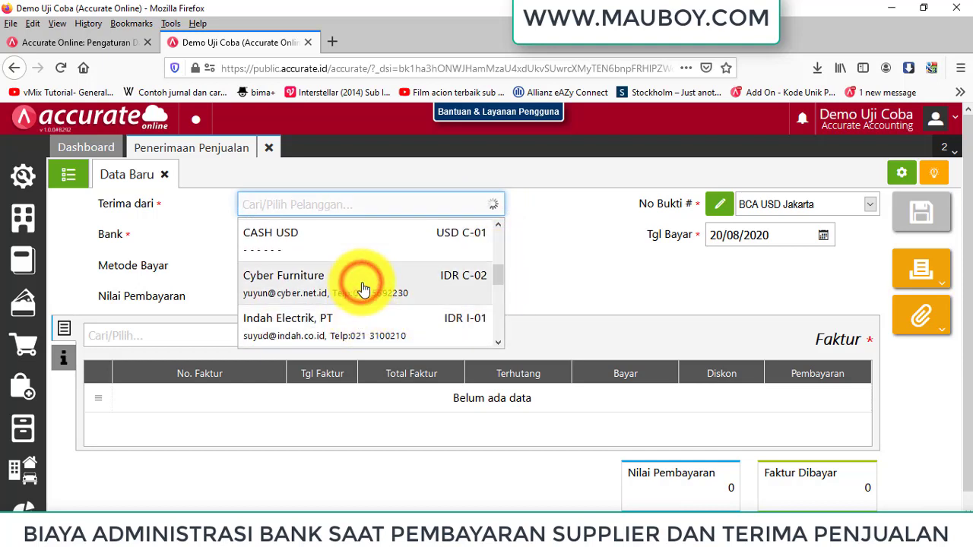
left_click(448, 238)
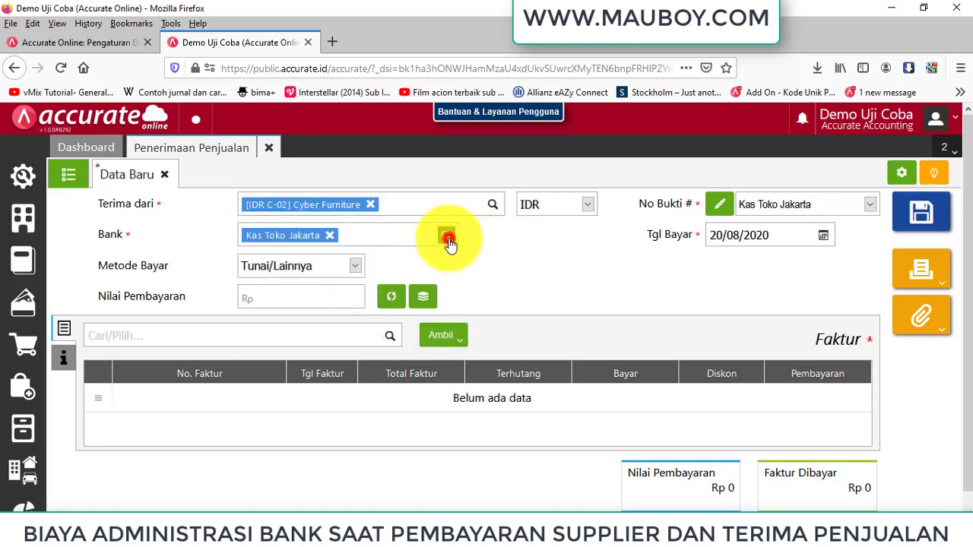
scroll(435, 311, "down", 3)
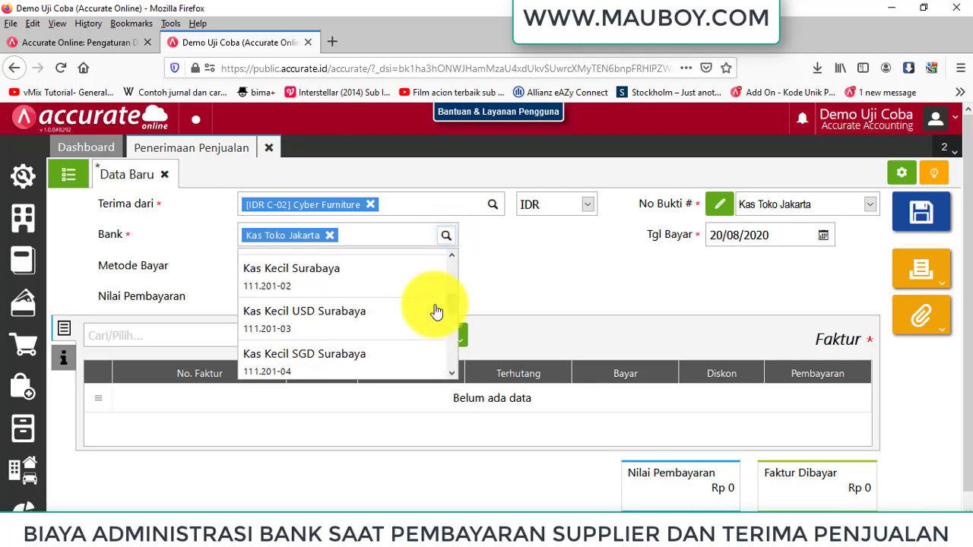
scroll(436, 311, "down", 3)
left_click(334, 313)
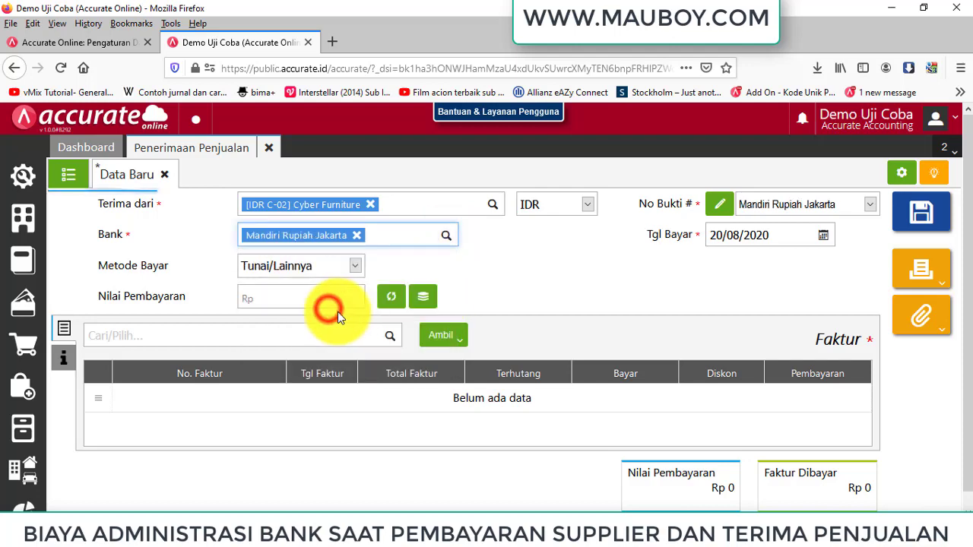
Add only the customer's unpaid invoice dated 21/05/2019 to the receipt and calculate the payment value.
left_click(445, 333)
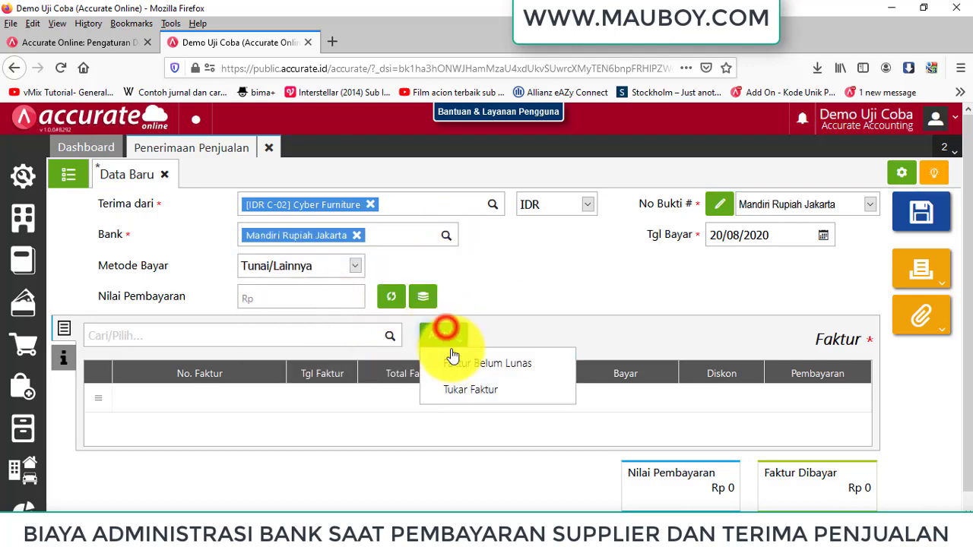
left_click(463, 363)
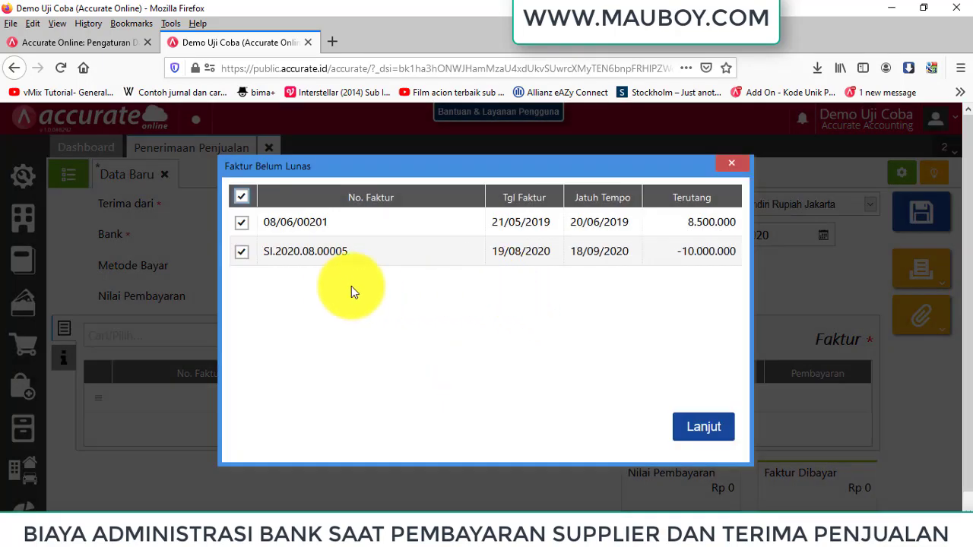
left_click(240, 259)
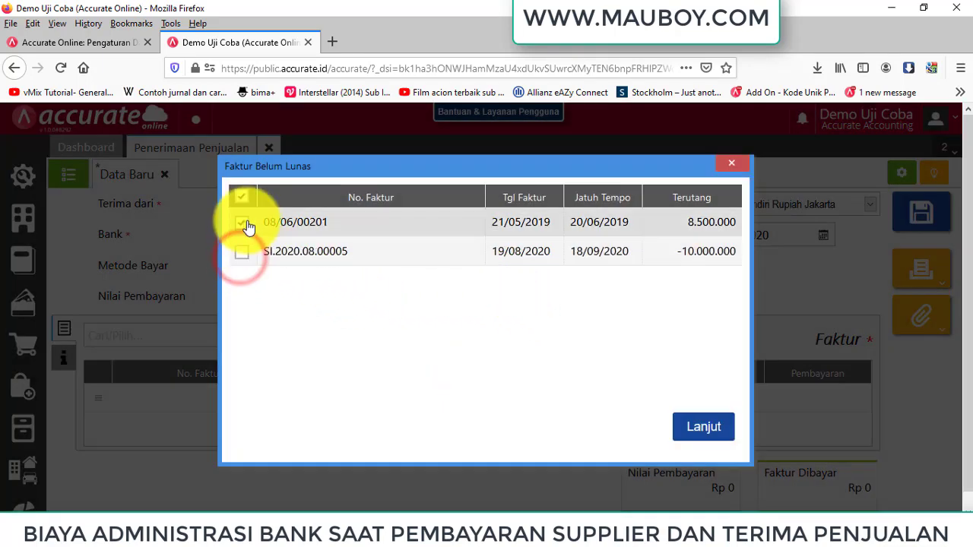
left_click(690, 424)
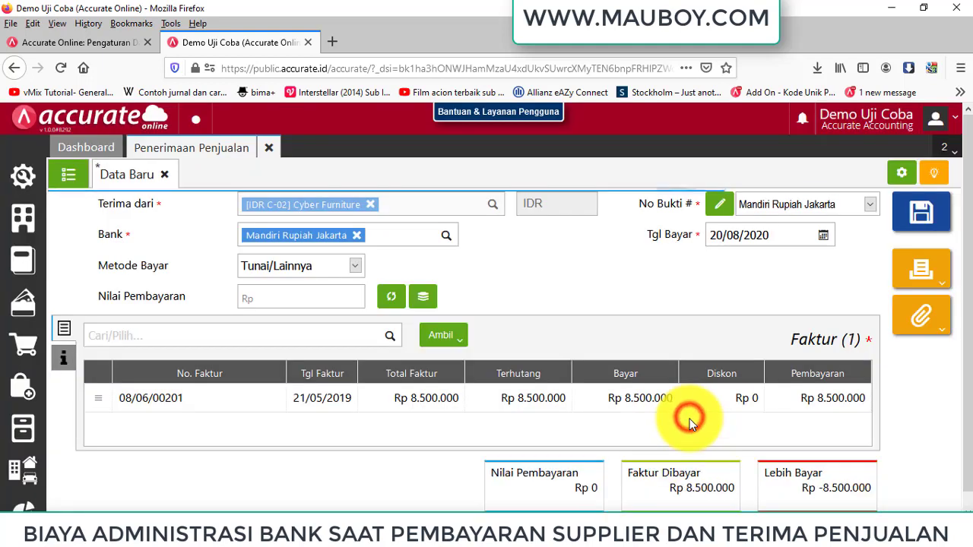
left_click(387, 304)
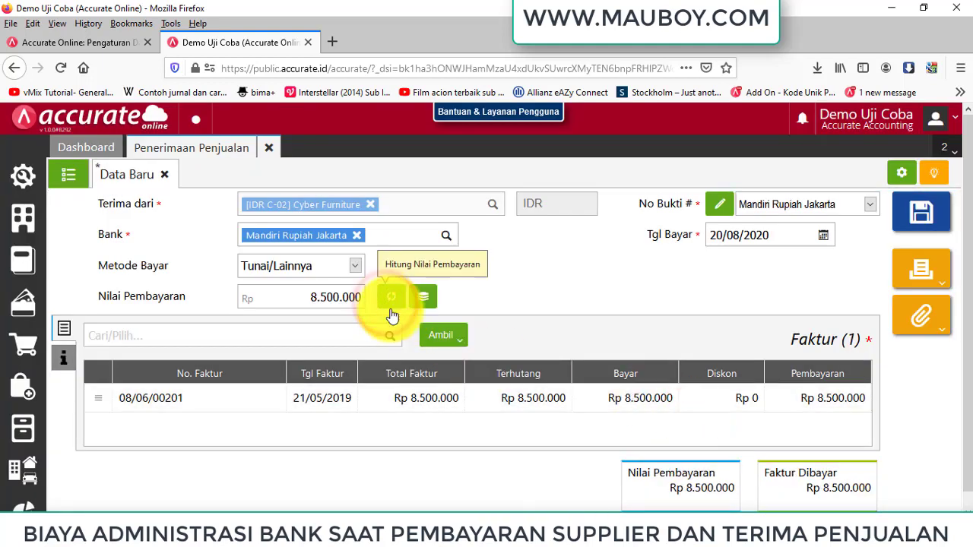
Add a 6.500 discount charged to the Biaya Administrasi Bank account on the receipt's invoice dated 21/05/2019.
left_click(620, 400)
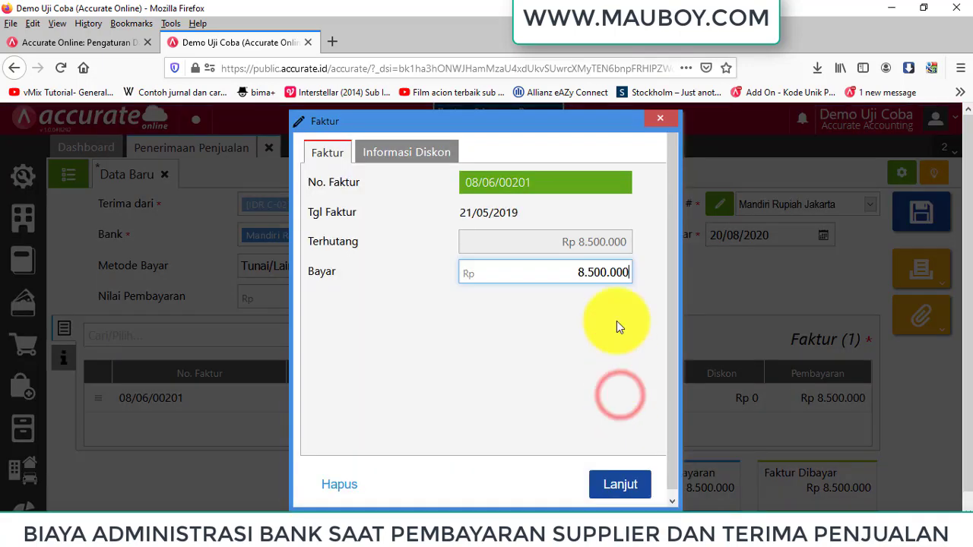
left_click(413, 140)
left_click(413, 152)
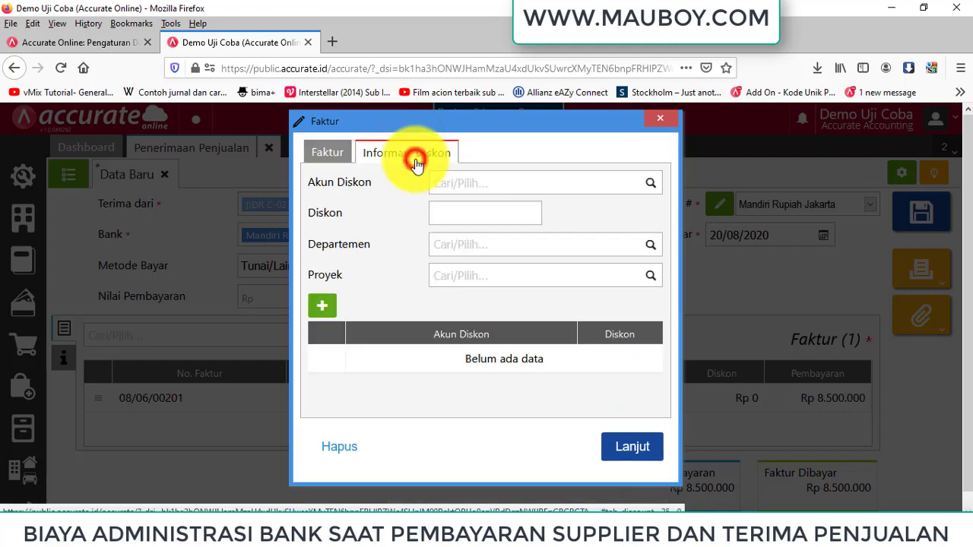
left_click(485, 186)
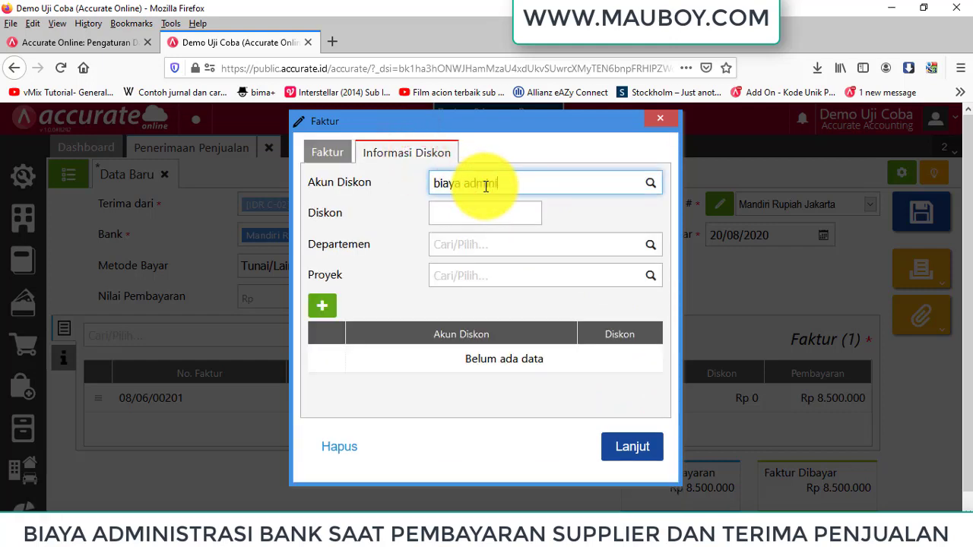
left_click(492, 215)
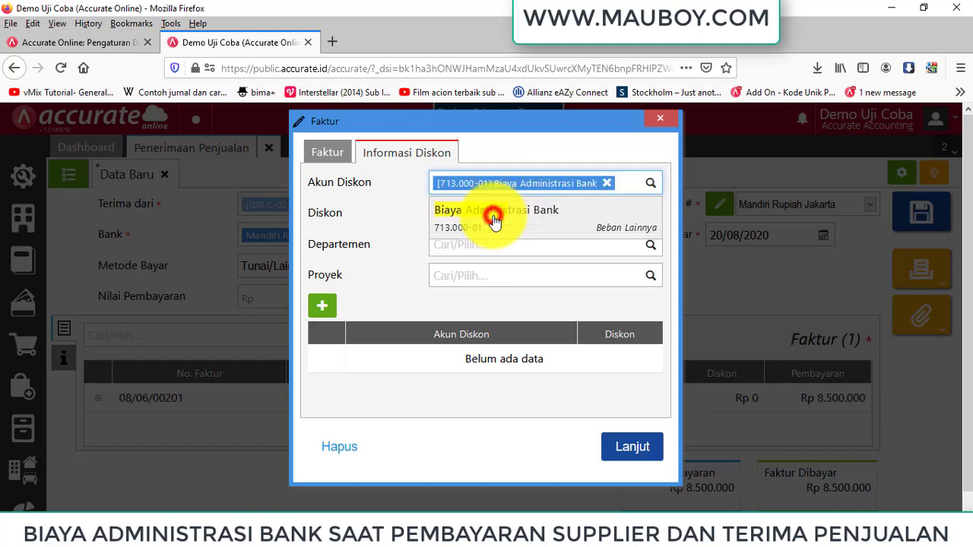
left_click(492, 216)
type("6.5")
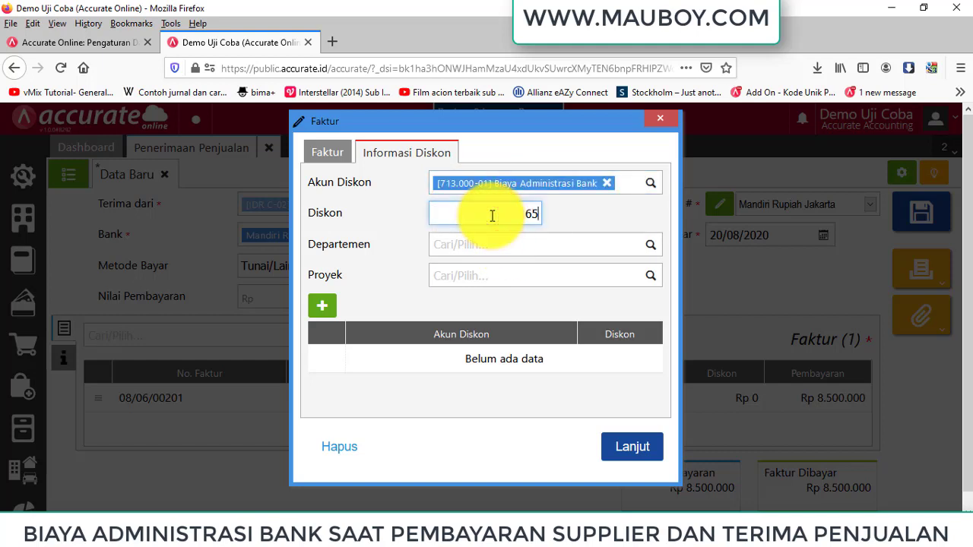
type("00")
left_click(322, 305)
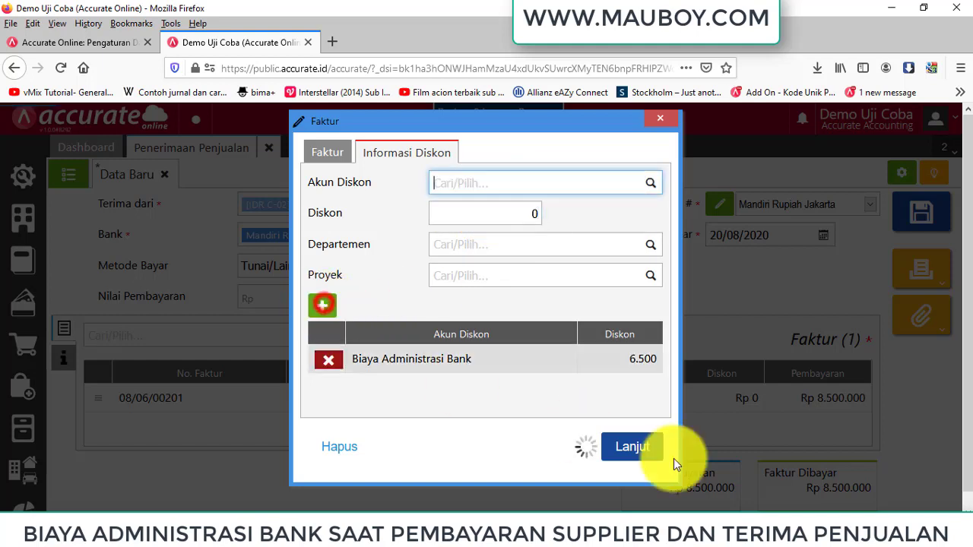
left_click(658, 450)
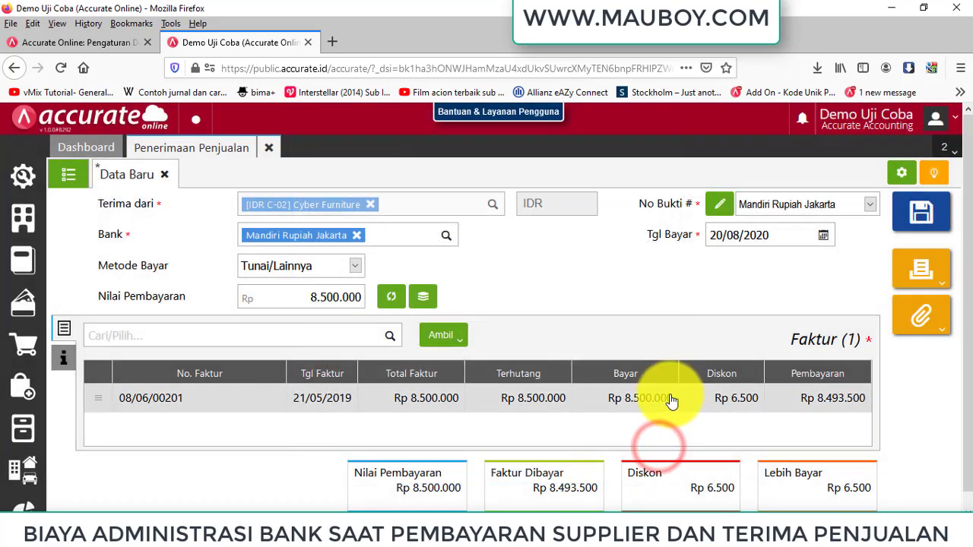
Recalculate the sales receipt's payment value to account for the invoice discount.
left_click(391, 297)
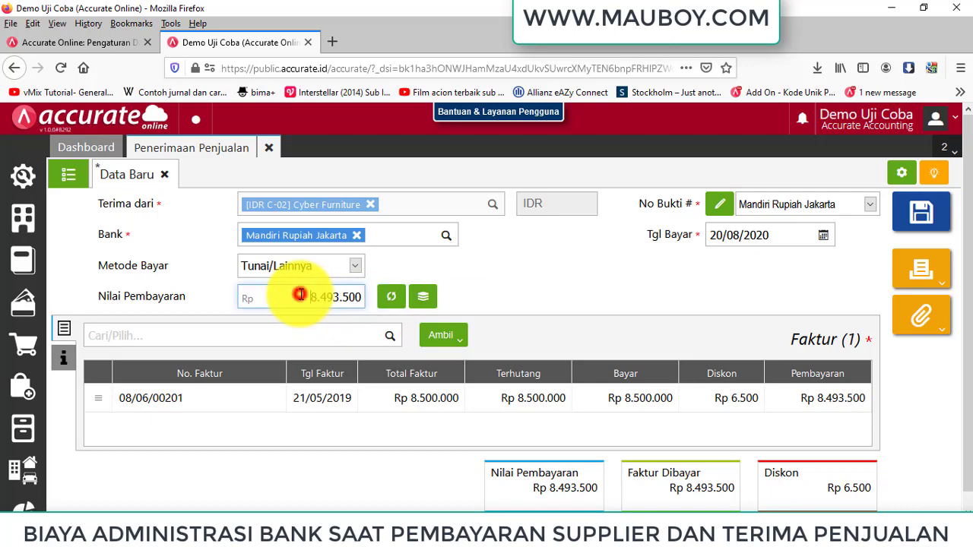
left_click_drag(301, 295, 365, 302)
left_click(298, 300)
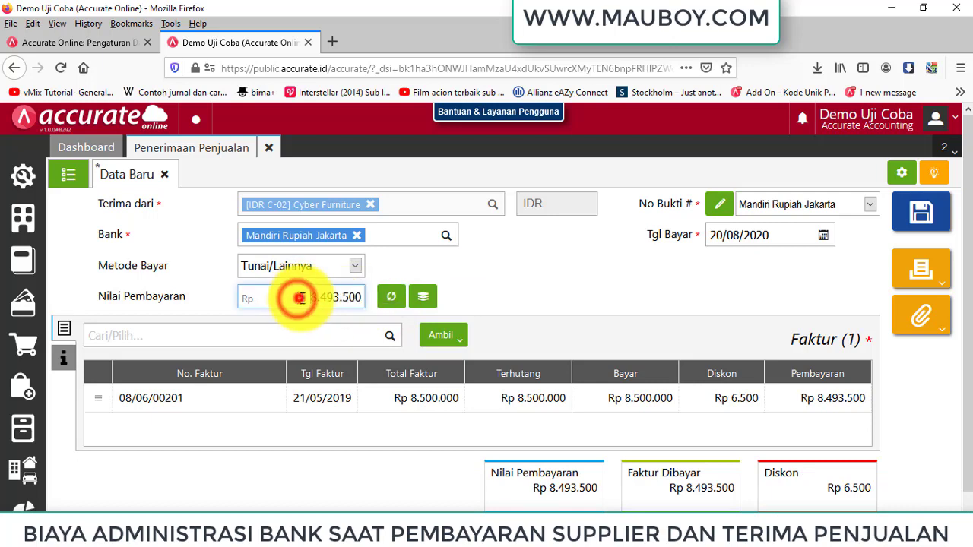
double_click(301, 298)
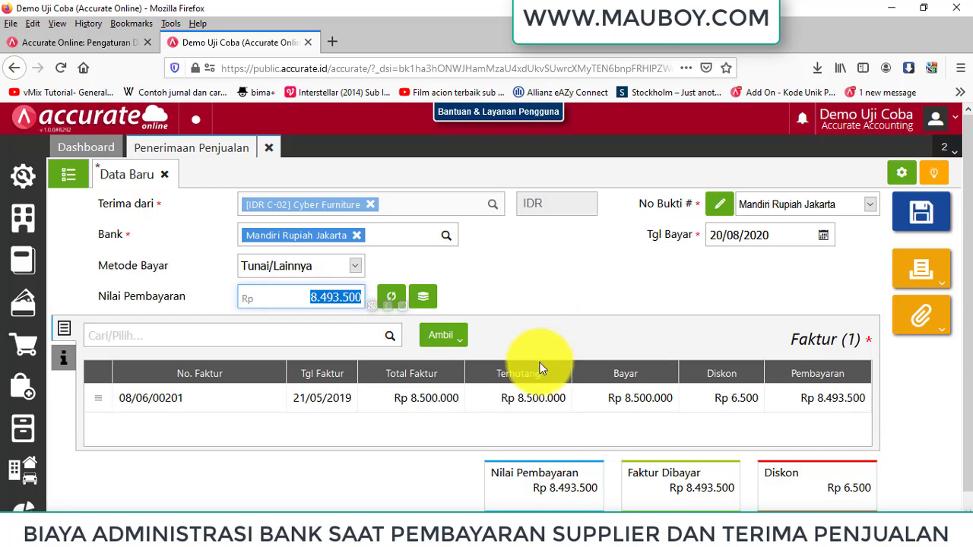
Check the invoice's discount information and save the sales receipt.
left_click(543, 397)
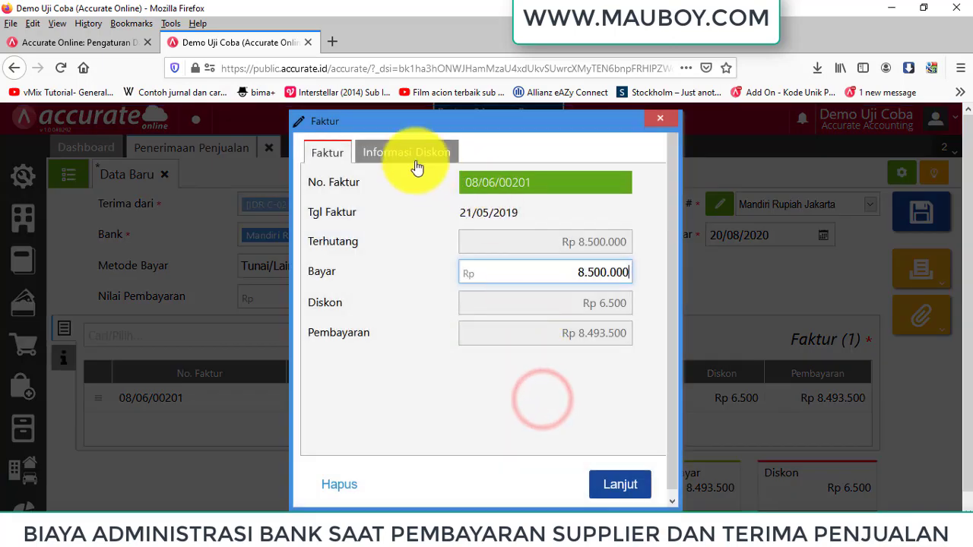
left_click(408, 156)
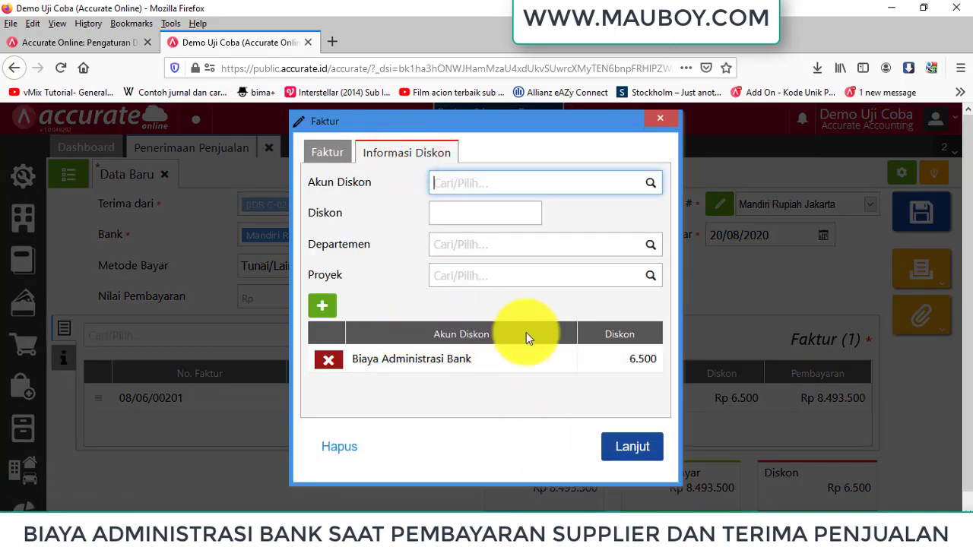
left_click(660, 118)
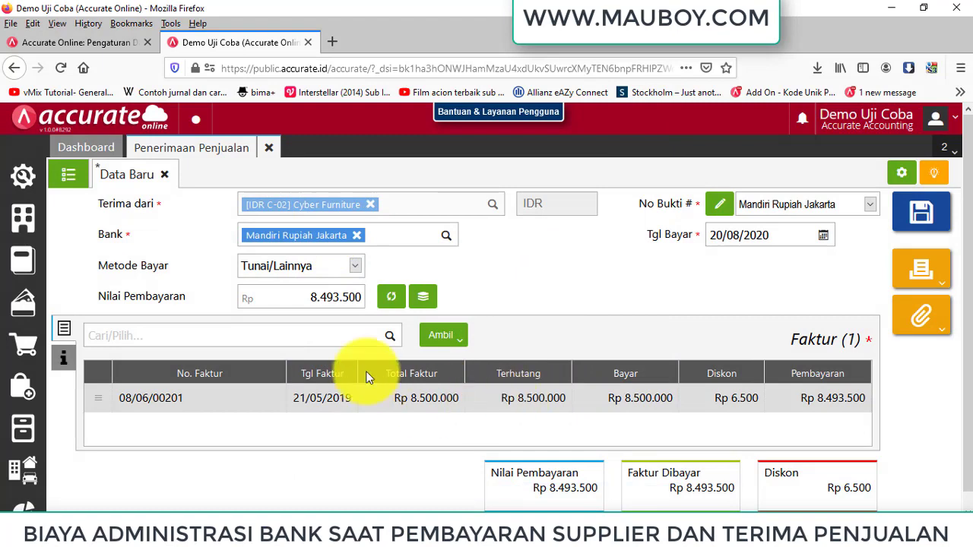
left_click(295, 297)
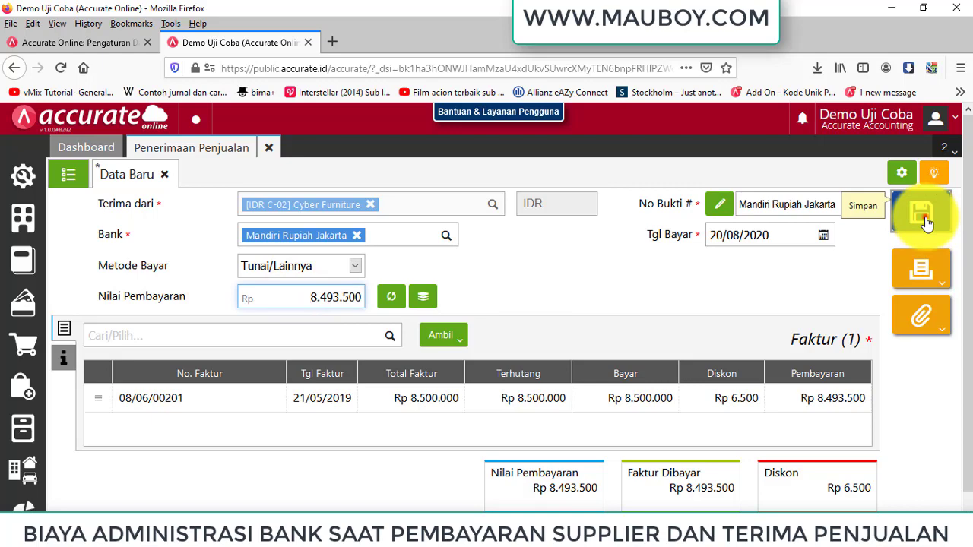
left_click(922, 215)
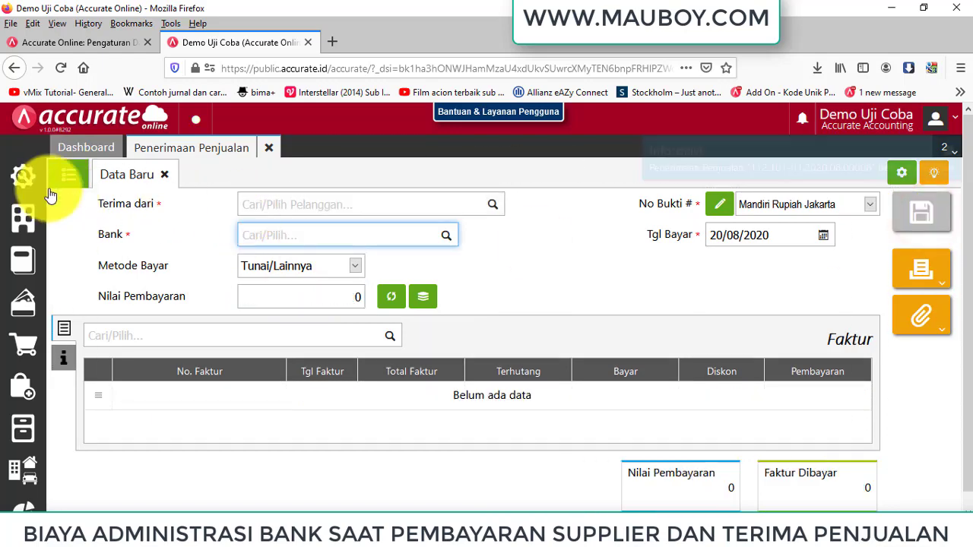
Find the Biaya Administrasi Bank account and display its transaction history from 01/08/2020 to 20/08/2020.
left_click(24, 219)
left_click(22, 259)
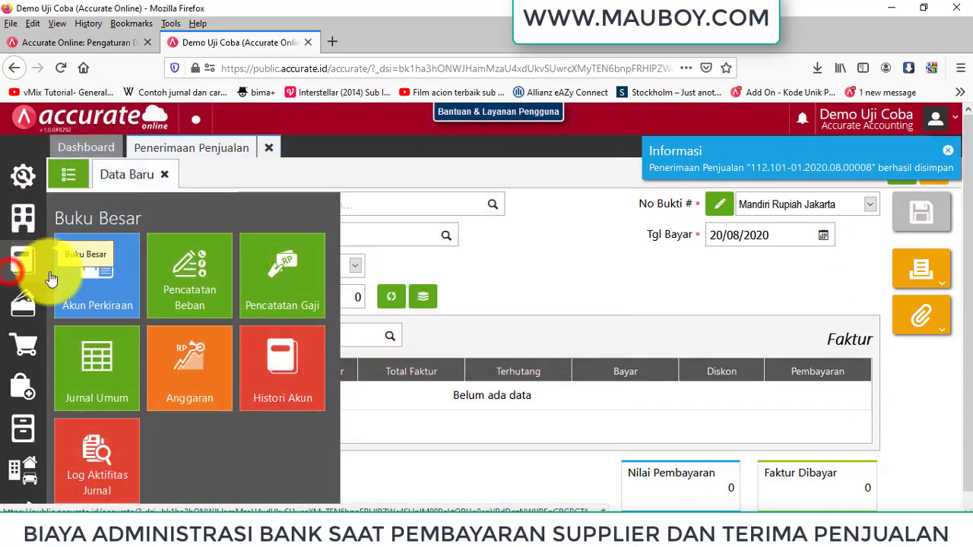
left_click(120, 259)
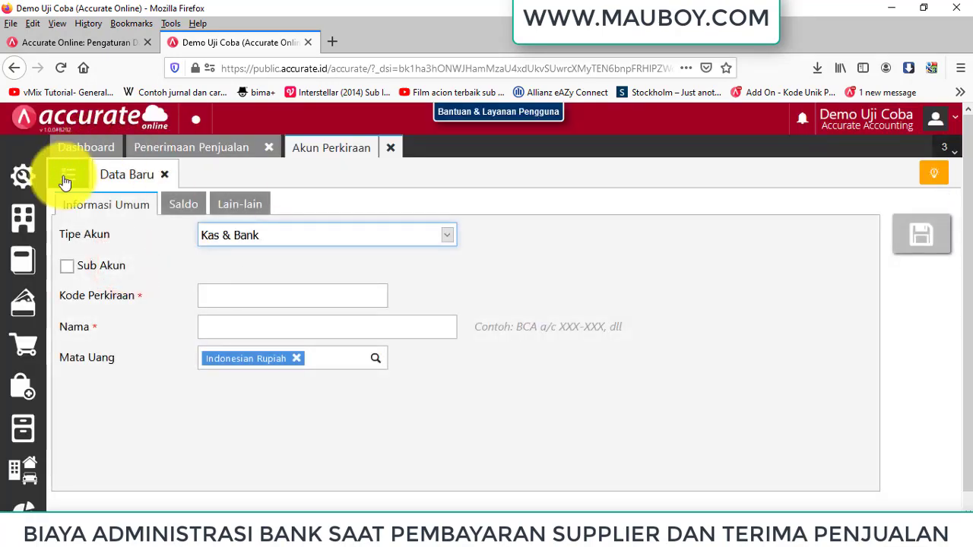
left_click(66, 179)
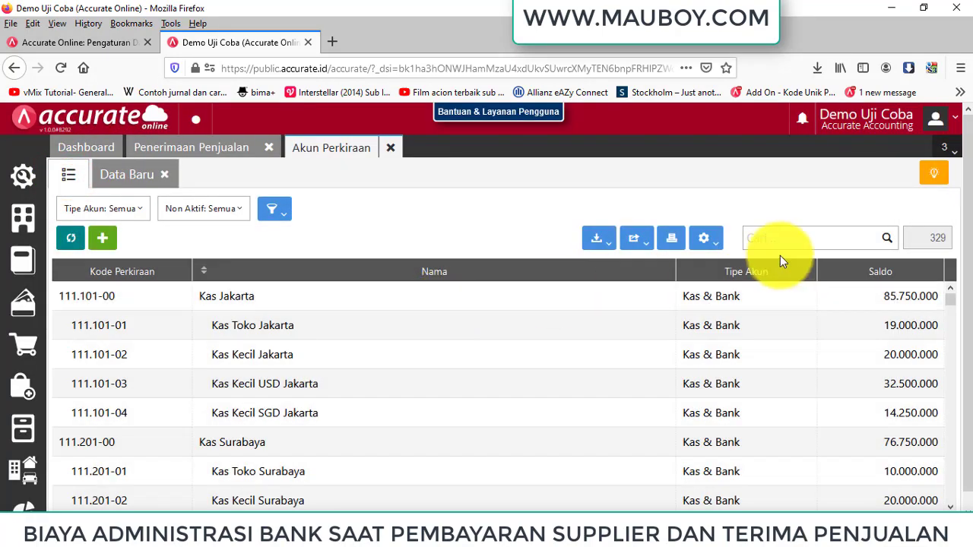
left_click(776, 240)
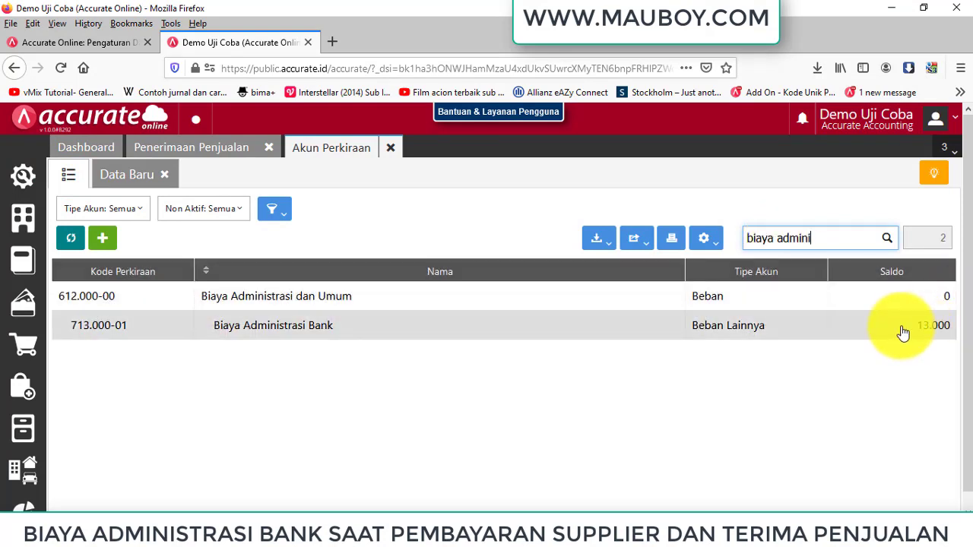
double_click(901, 326)
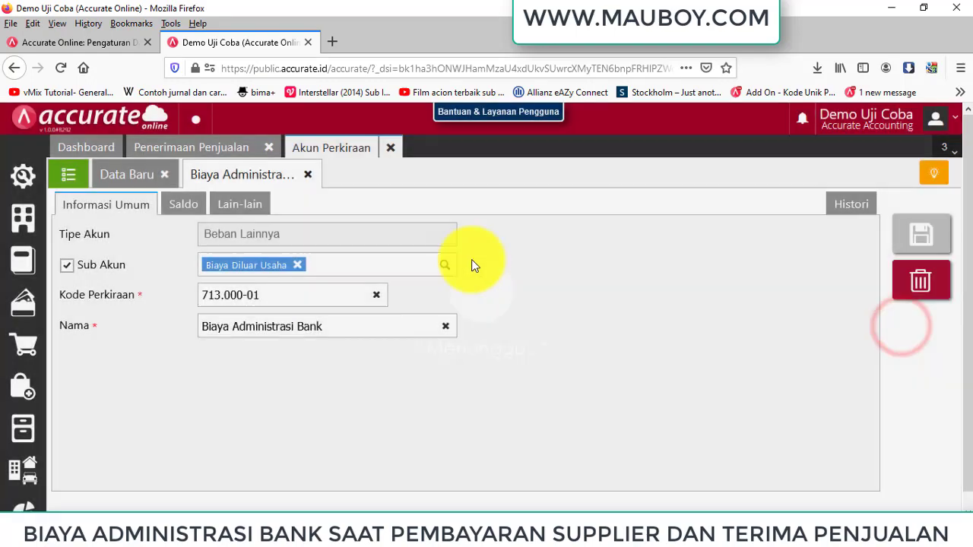
left_click(858, 206)
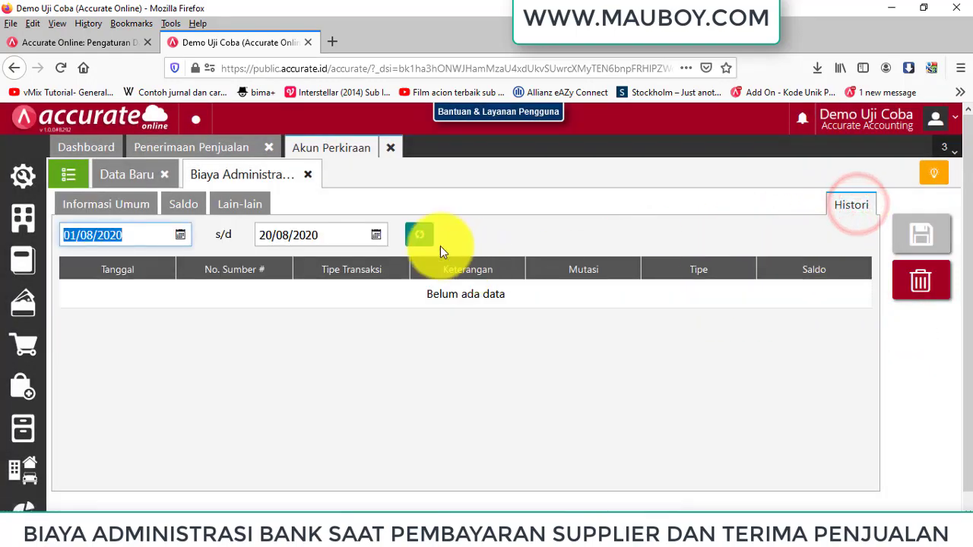
left_click(418, 235)
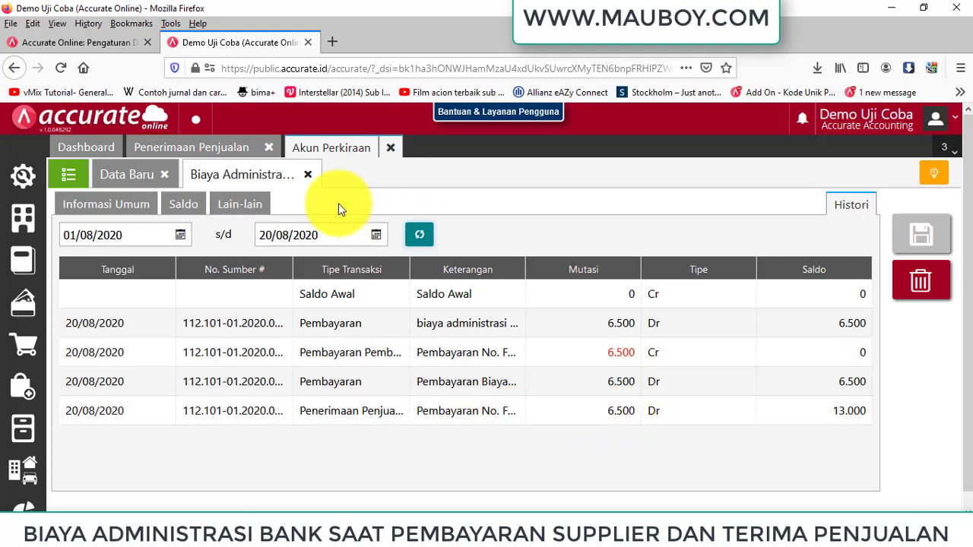
Display the bank history (Histori Bank) of Mandiri Rupiah Jakarta from 01/08/2020 to 20/08/2020.
left_click(24, 262)
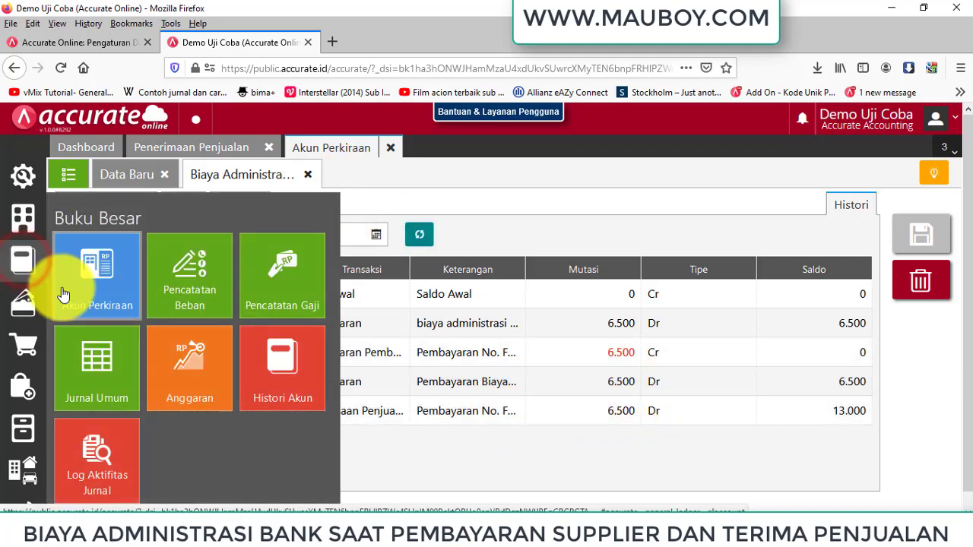
left_click(24, 303)
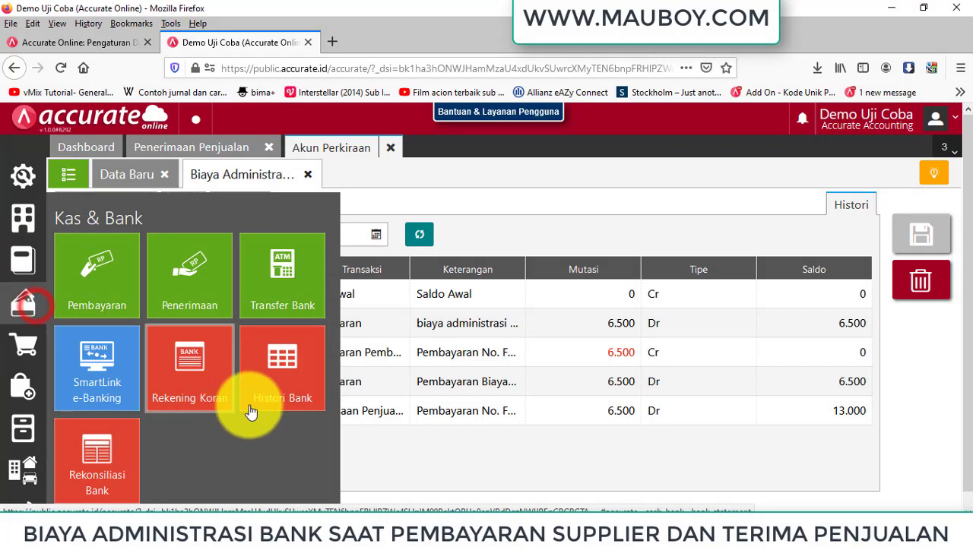
left_click(288, 395)
left_click(335, 176)
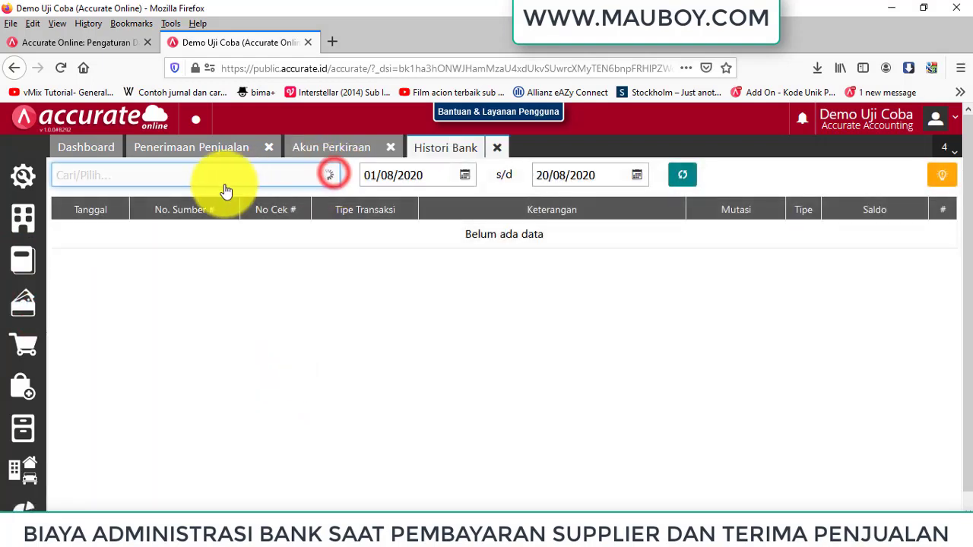
scroll(174, 261, "down", 5)
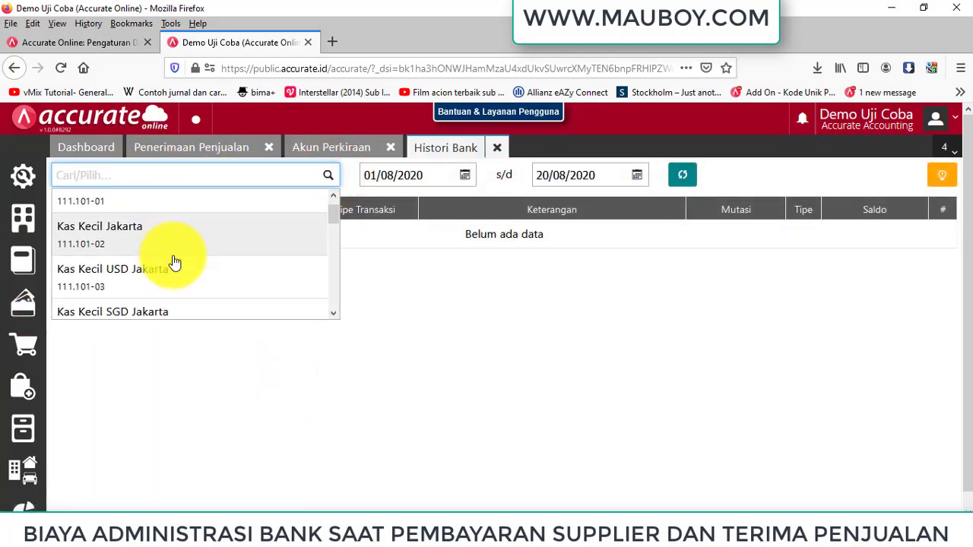
left_click(163, 278)
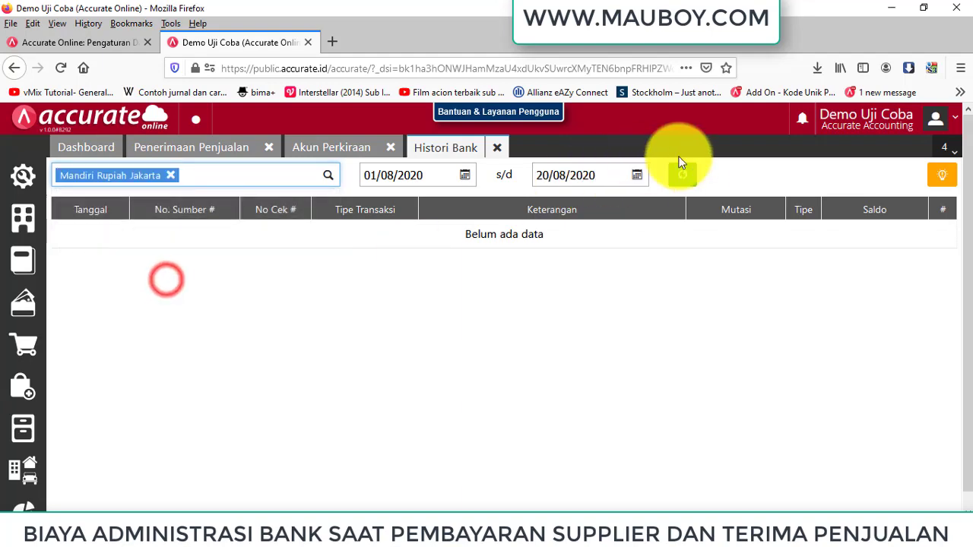
left_click(683, 174)
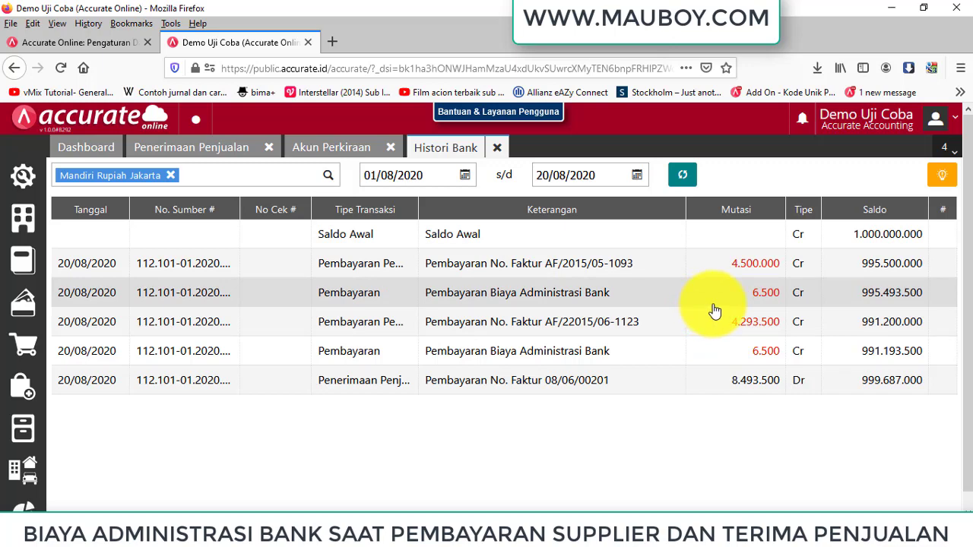
Examine the Keterangan text in the additional information of the saved Cyber Furniture sales receipt.
left_click(715, 310)
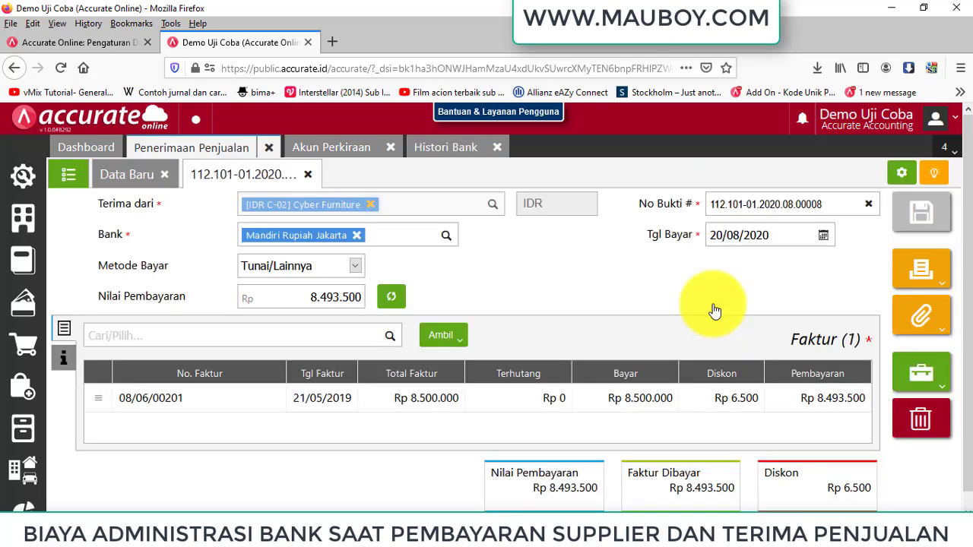
left_click(64, 358)
left_click_drag(423, 371, 202, 370)
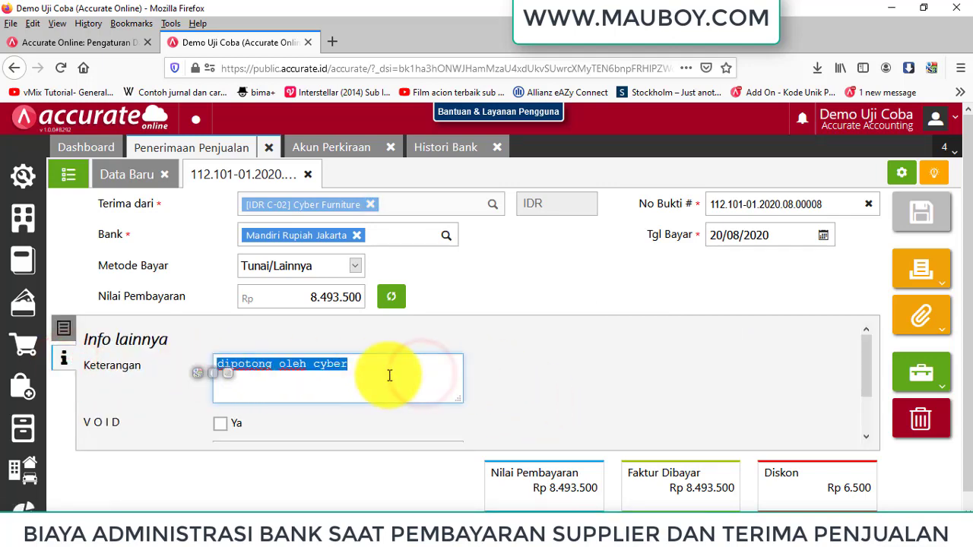
left_click(389, 372)
triple_click(397, 370)
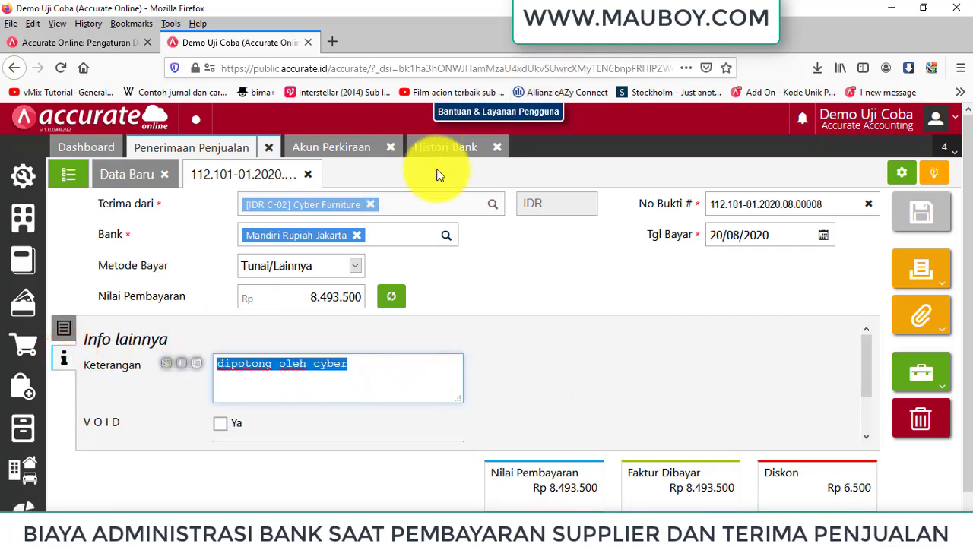
Refresh the Mandiri Rupiah Jakarta bank history and compare its sales receipt entry with the receipt's invoice discount and payment.
left_click(460, 152)
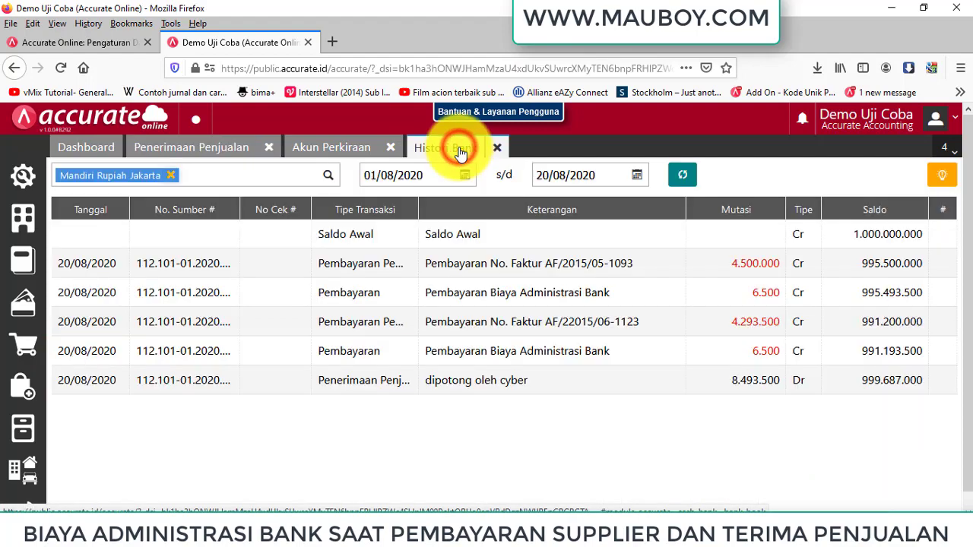
left_click(686, 177)
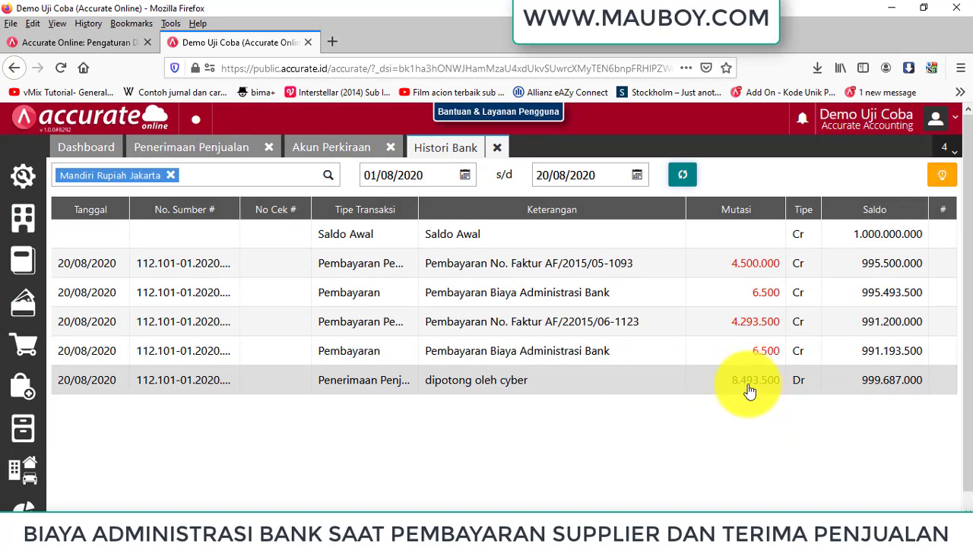
left_click(232, 146)
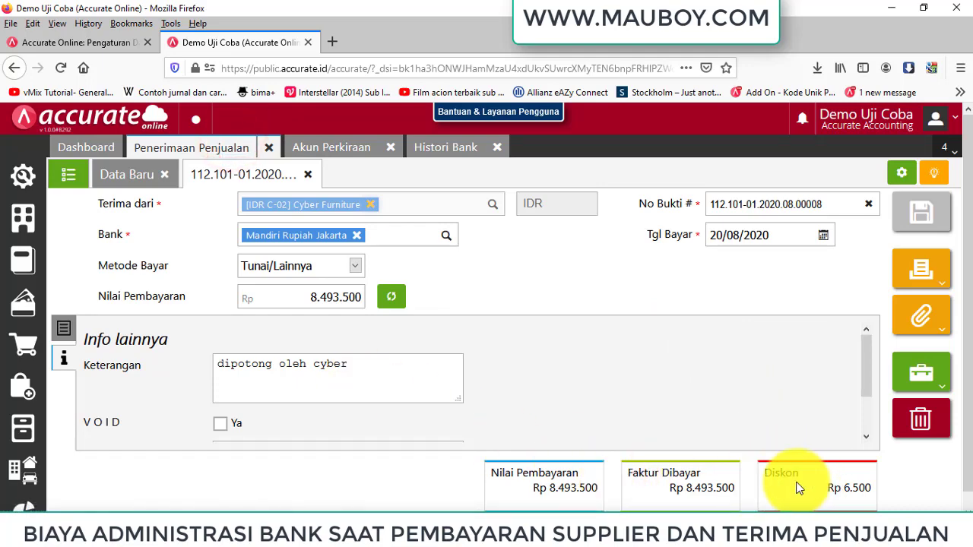
left_click(67, 330)
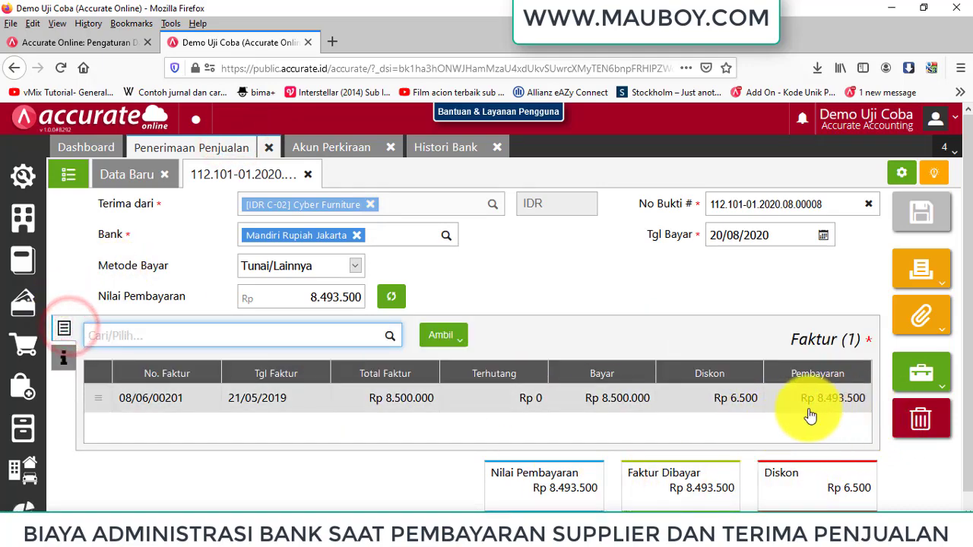
left_click(450, 149)
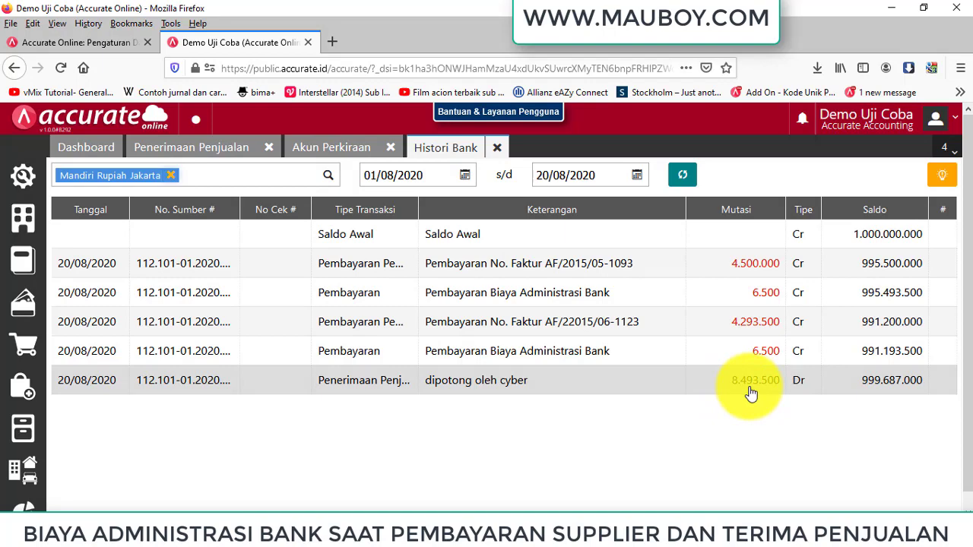
Reload the Biaya Administrasi Bank account's transaction history for 01/08/2020 to 20/08/2020.
left_click(324, 147)
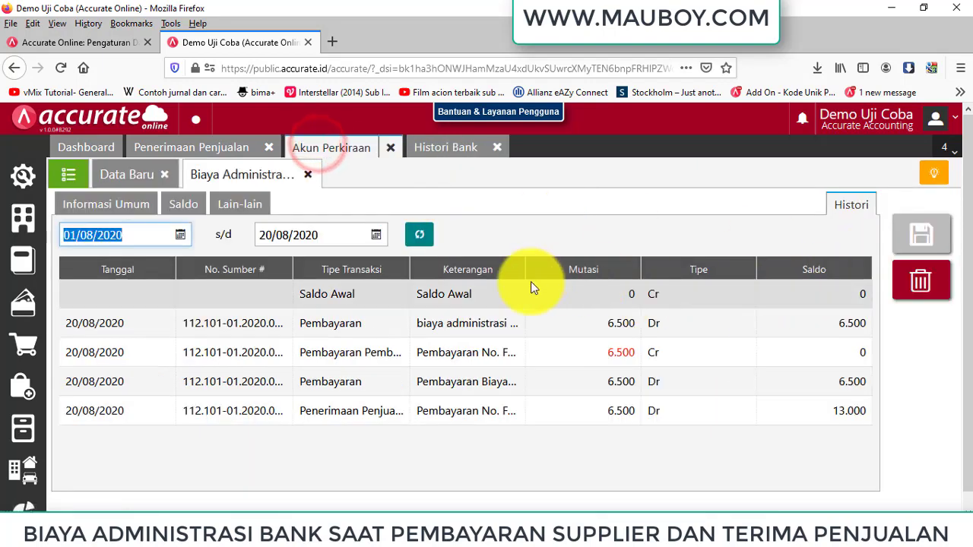
left_click(419, 234)
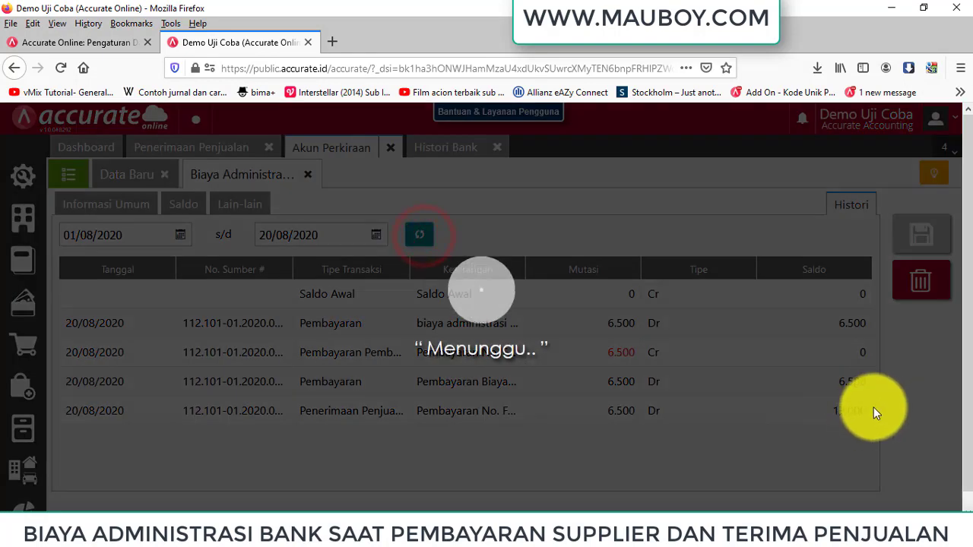